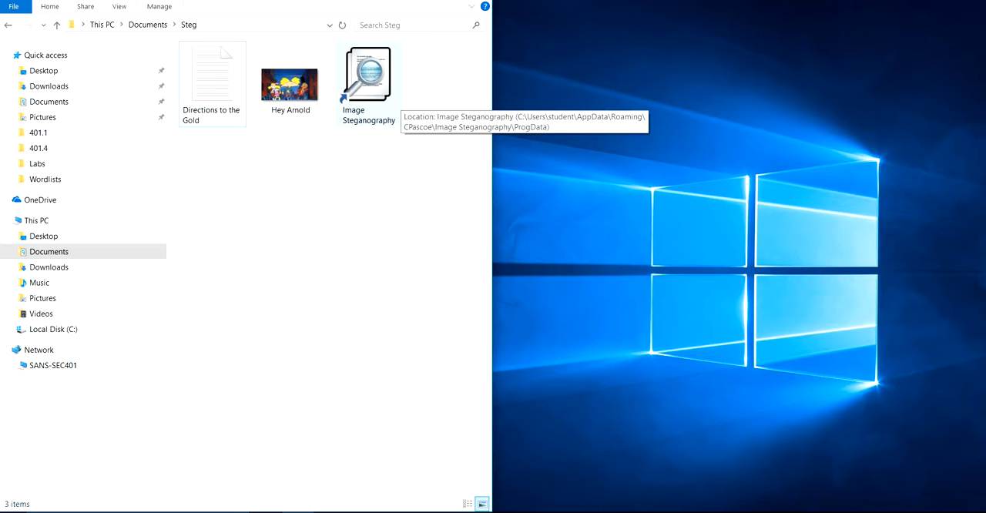
Open Image Steganography from the Steg folder and load Hey Arnold.jpg as the image to encode.
{"action": "double_click", "coordinate": [368, 84]}
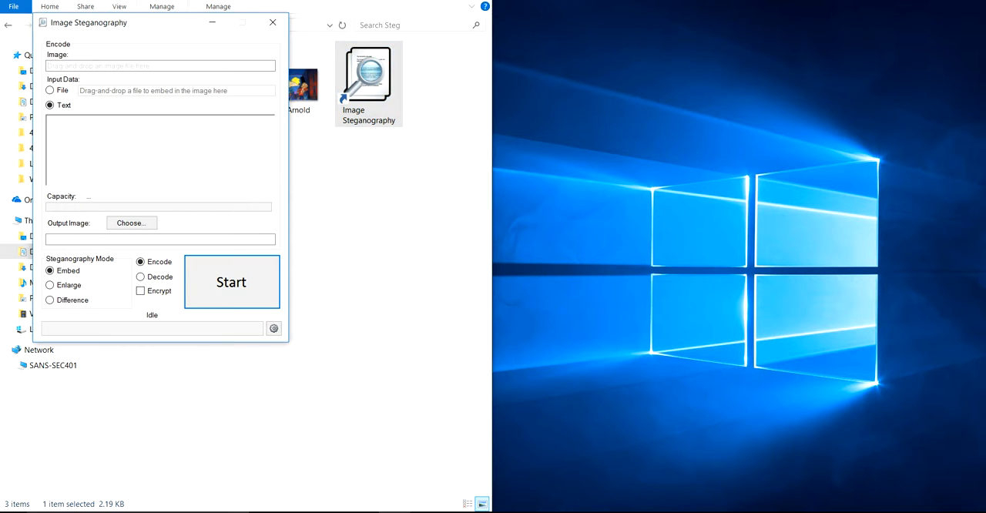
{"action": "left_click_drag", "start_coordinate": [163, 22], "coordinate": [804, 40]}
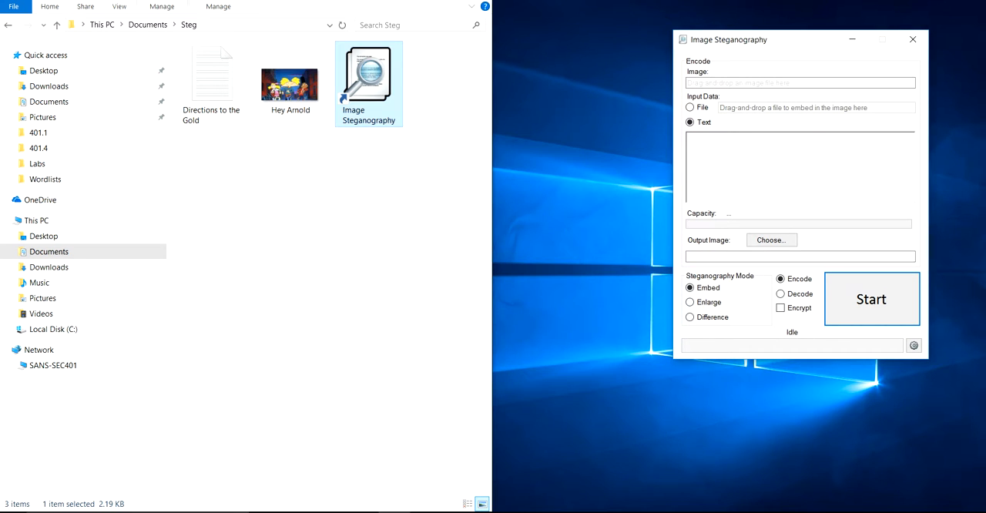
{"action": "left_click", "coordinate": [291, 83]}
{"action": "double_click", "coordinate": [291, 83]}
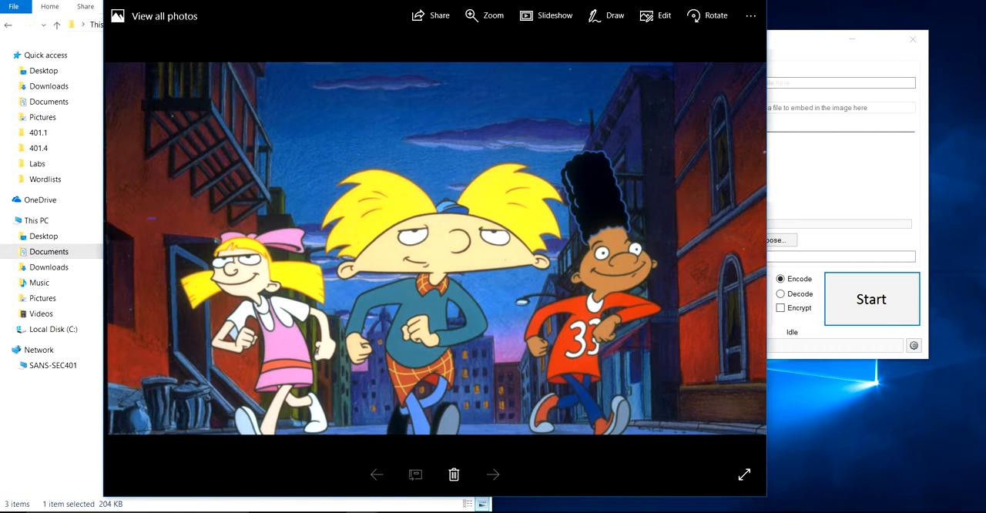
{"action": "key", "text": "alt+F4"}
{"action": "left_click_drag", "start_coordinate": [290, 83], "coordinate": [724, 87]}
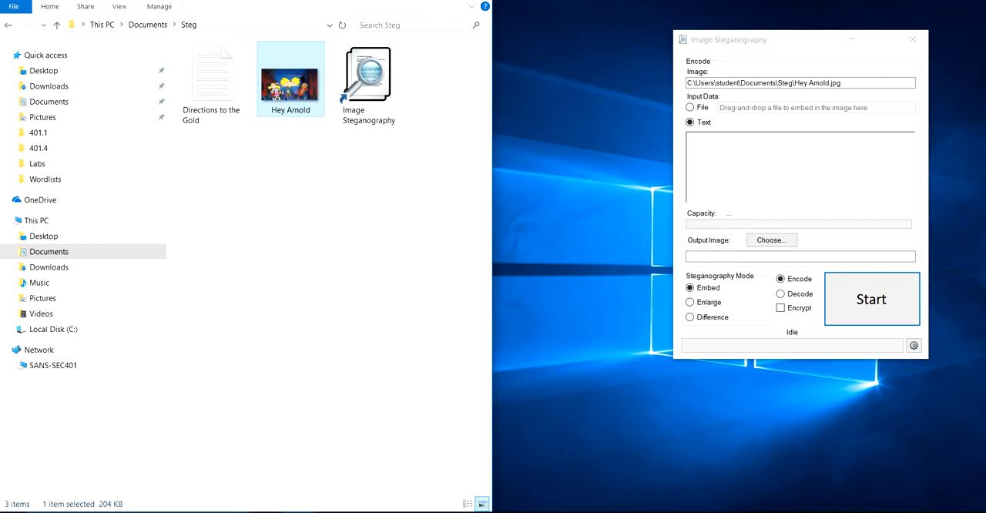
Enter "Rocket Power is better than Hey Arnold!!" as the text to hide in the image.
{"action": "left_click", "coordinate": [770, 160]}
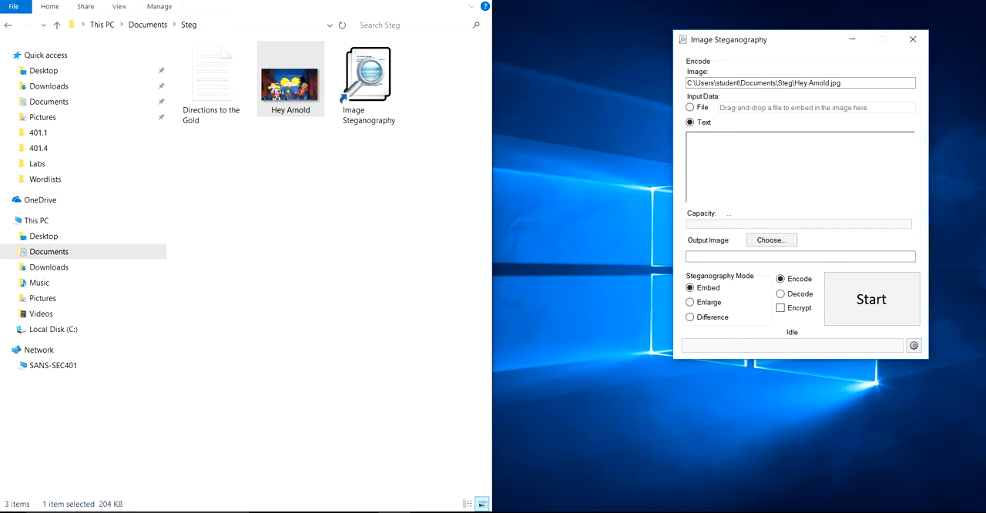
{"action": "type", "text": "Rocket Power is better than "}
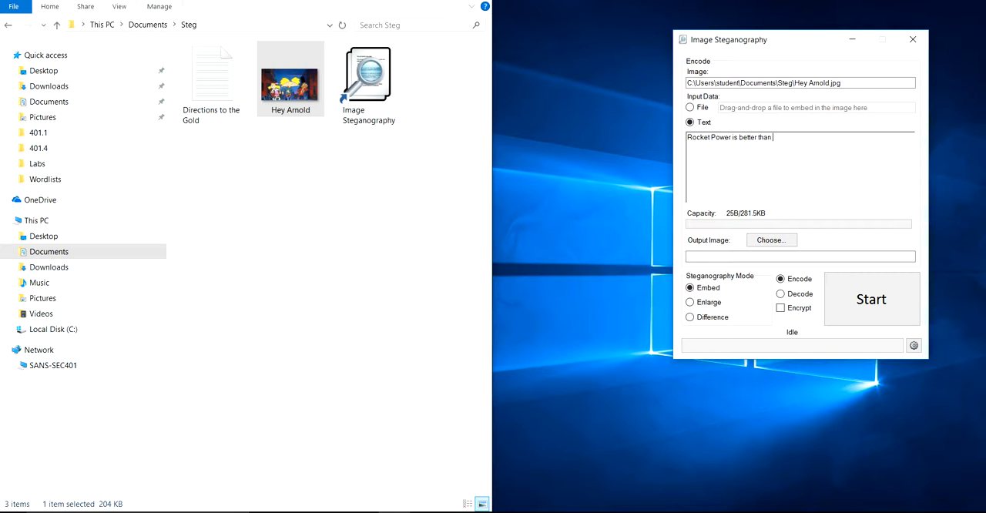
{"action": "type", "text": "Hey Arnold!!"}
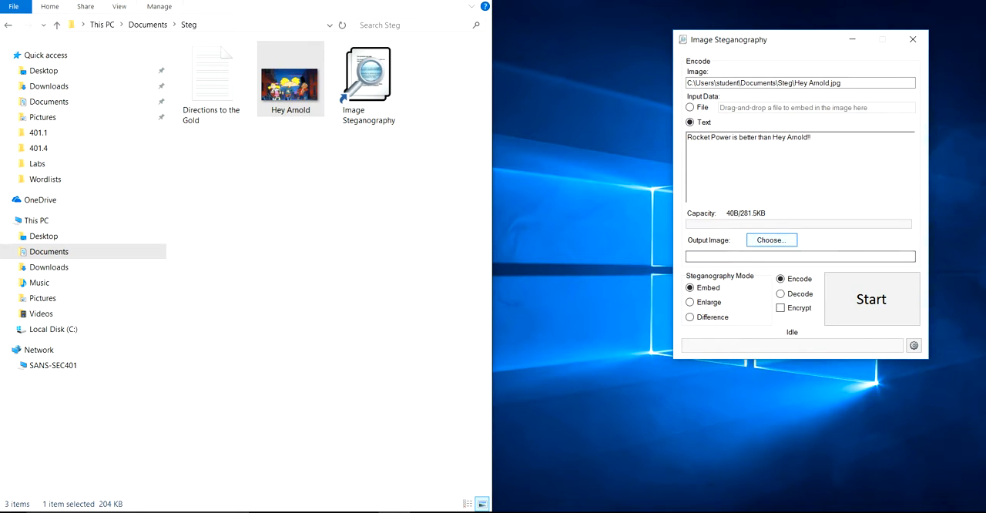
Set the output image to "Hey Arnold with text hidden" as PNG in the Steg folder and run the encoding.
{"action": "left_click", "coordinate": [771, 240]}
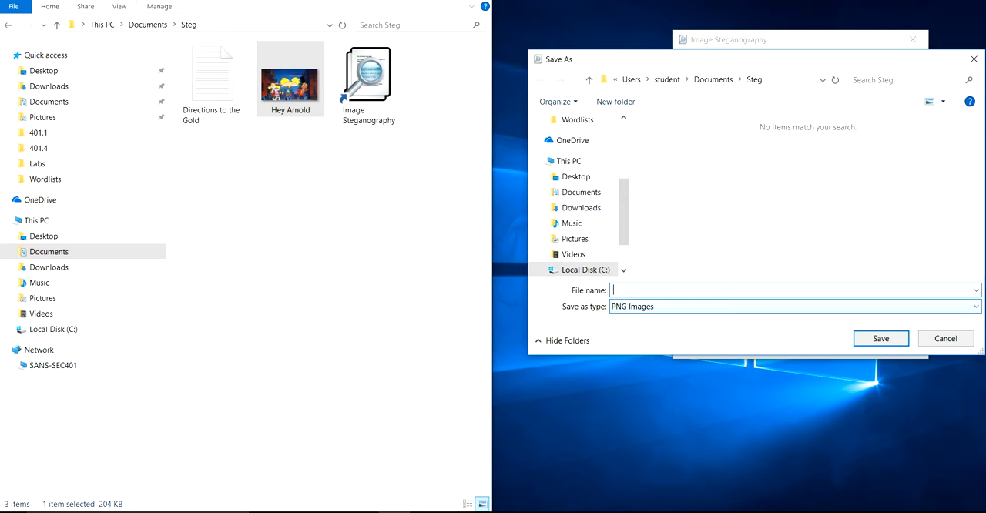
{"action": "type", "text": "Hey Arn"}
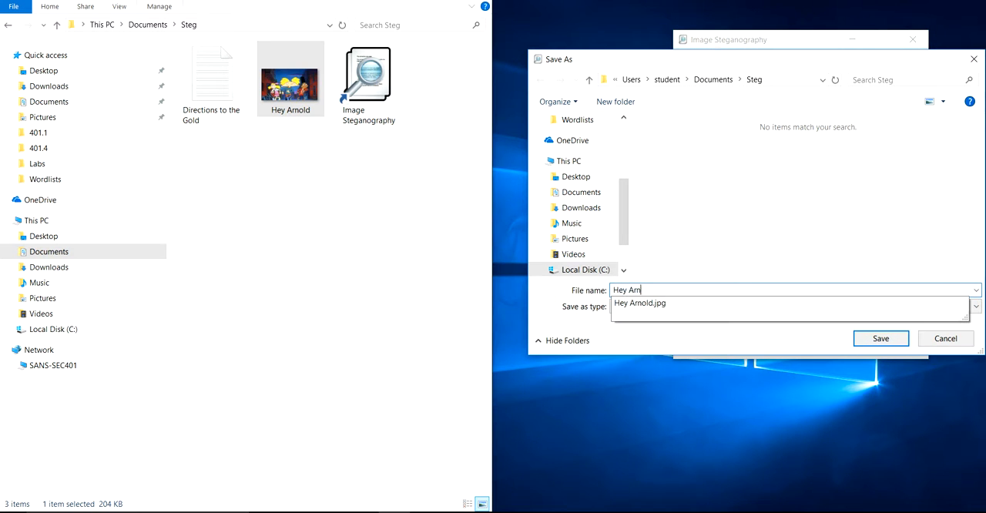
{"action": "type", "text": "old with te"}
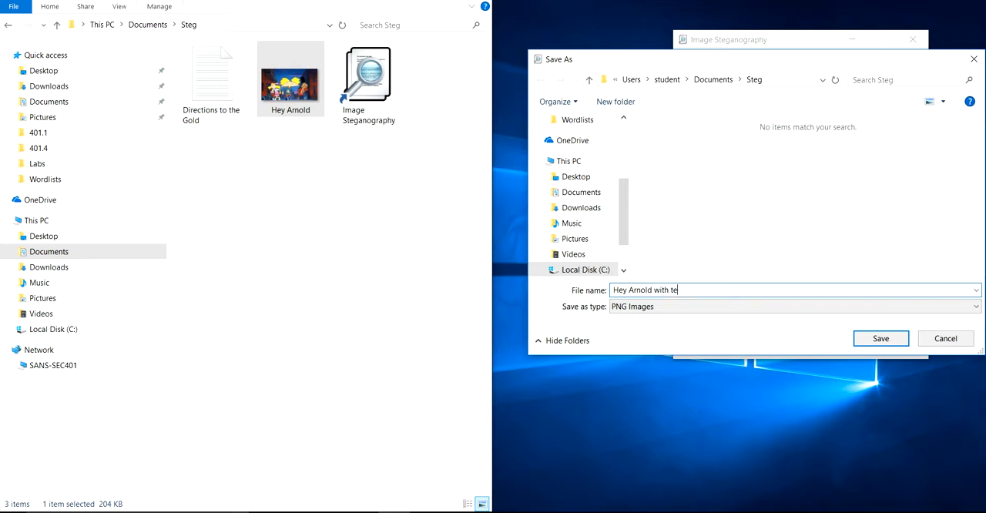
{"action": "type", "text": "xt hidden"}
{"action": "key", "text": "Return"}
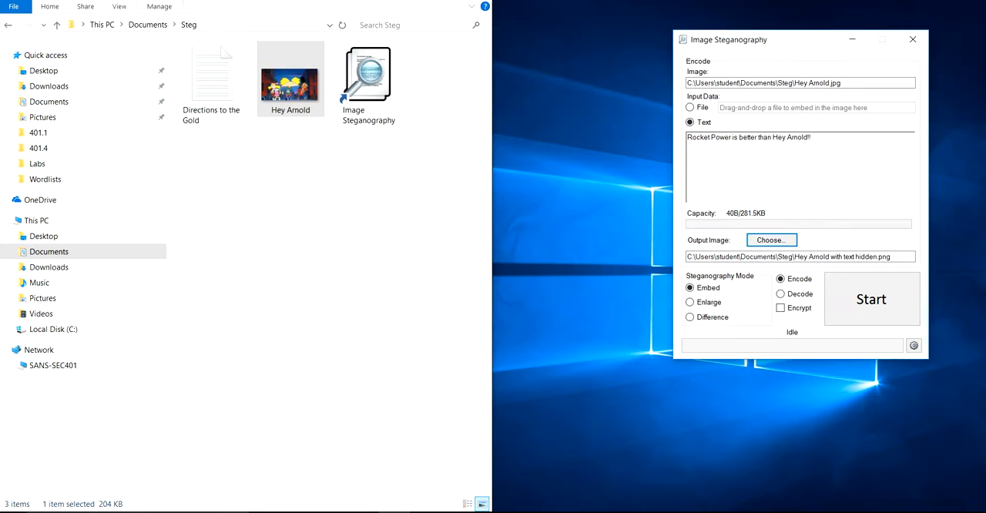
{"action": "left_click", "coordinate": [871, 298]}
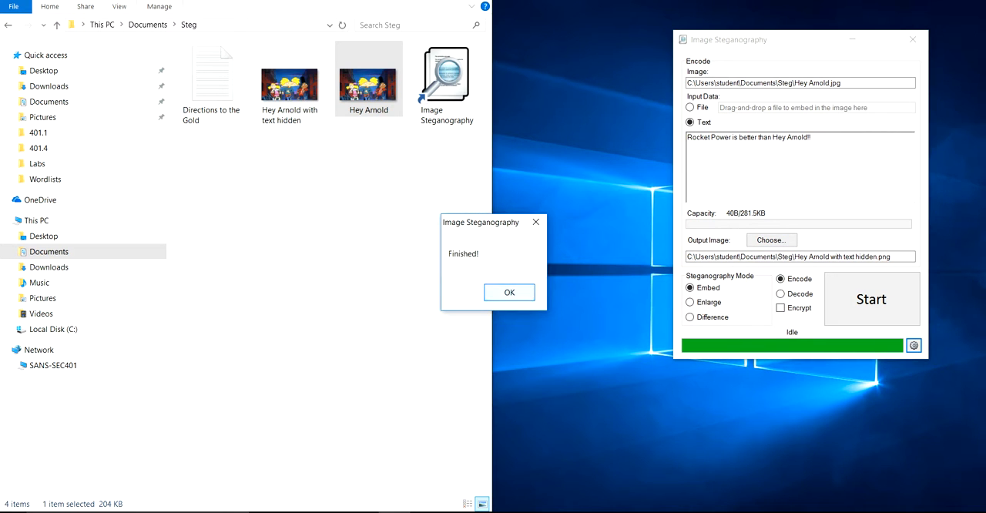
{"action": "key", "text": "Return"}
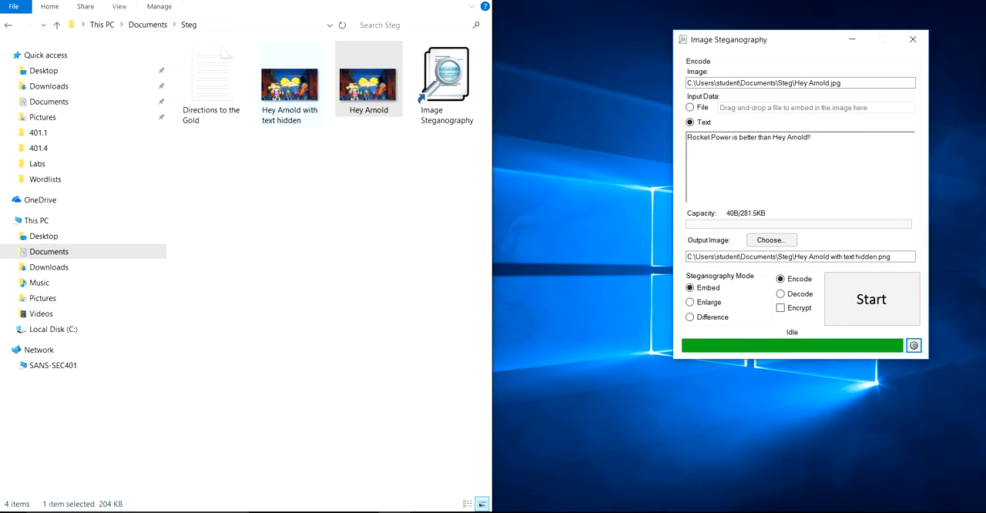
Compare the encoded image with the original Hey Arnold picture side by side, then close both views.
{"action": "double_click", "coordinate": [290, 89]}
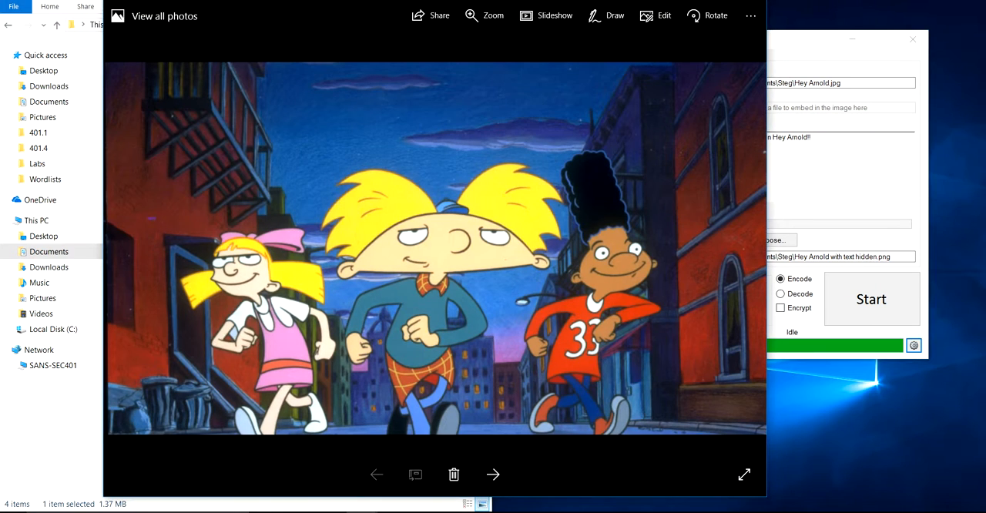
{"action": "left_click_drag", "start_coordinate": [400, 0], "coordinate": [0, 12]}
{"action": "left_click", "coordinate": [631, 131]}
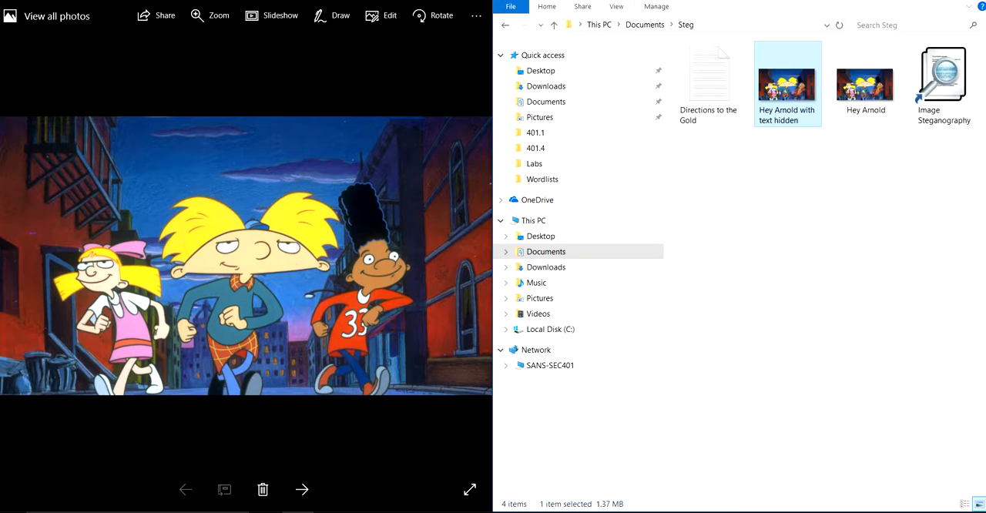
{"action": "double_click", "coordinate": [866, 86]}
{"action": "left_click_drag", "start_coordinate": [547, 2], "coordinate": [985, 31]}
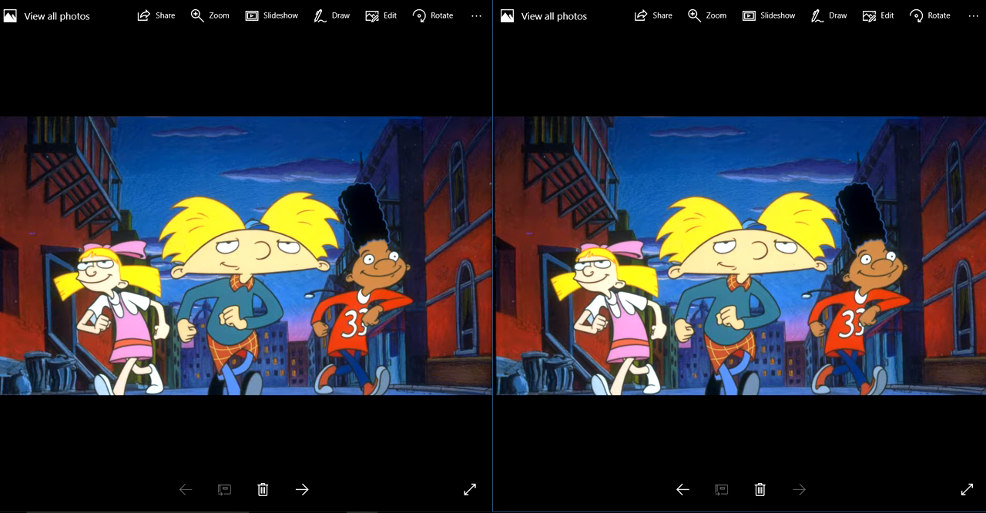
{"action": "left_click", "coordinate": [971, 1]}
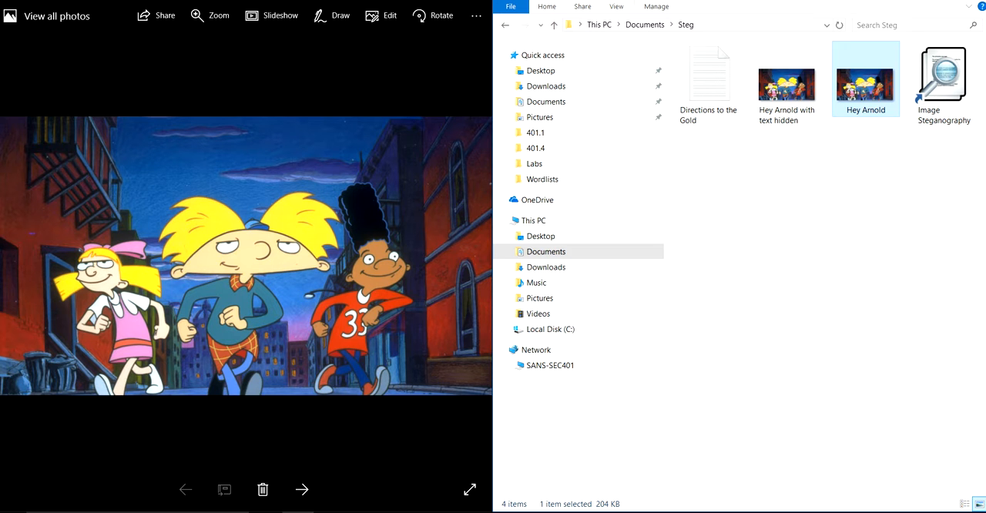
{"action": "left_click", "coordinate": [477, 1]}
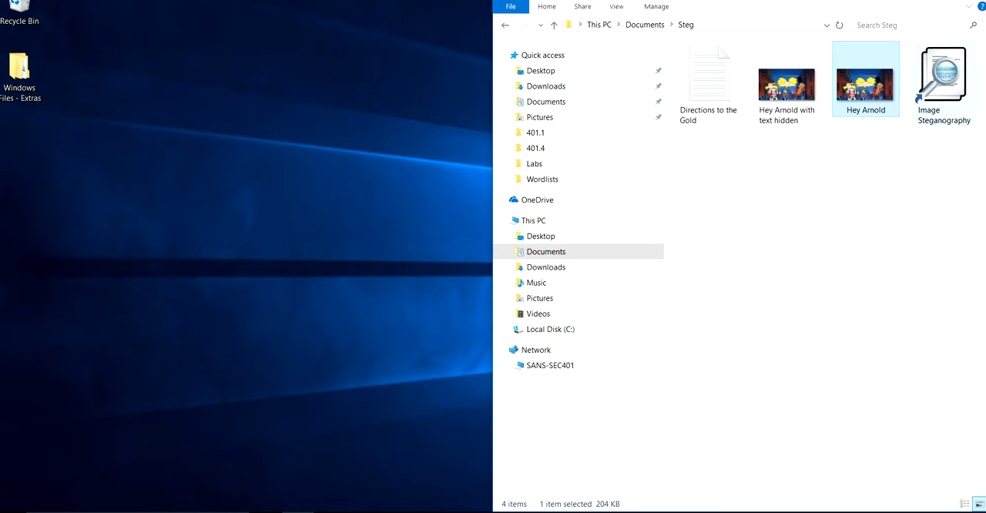
Open a new Image Steganography window and switch it to Decode mode for the image with hidden text.
{"action": "double_click", "coordinate": [943, 83]}
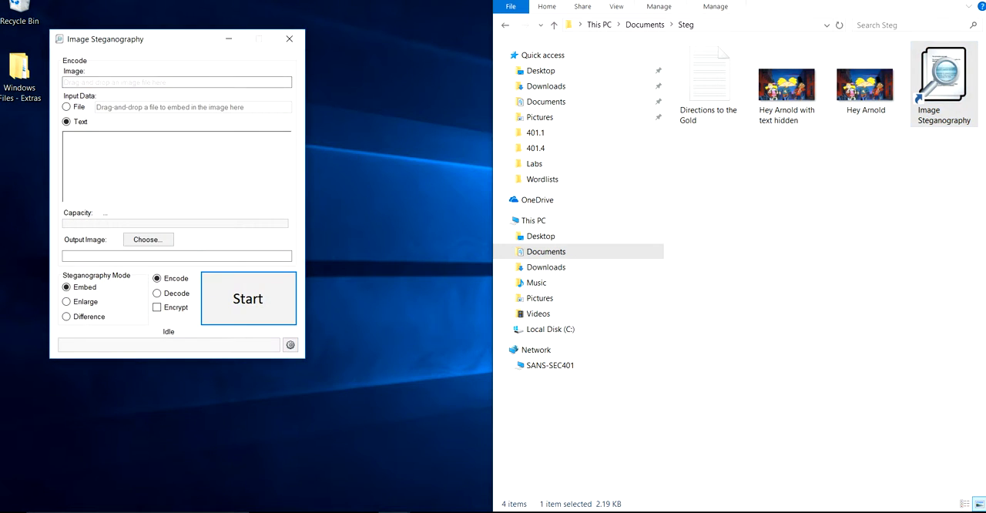
{"action": "left_click_drag", "start_coordinate": [786, 87], "coordinate": [231, 82]}
{"action": "left_click", "coordinate": [787, 86]}
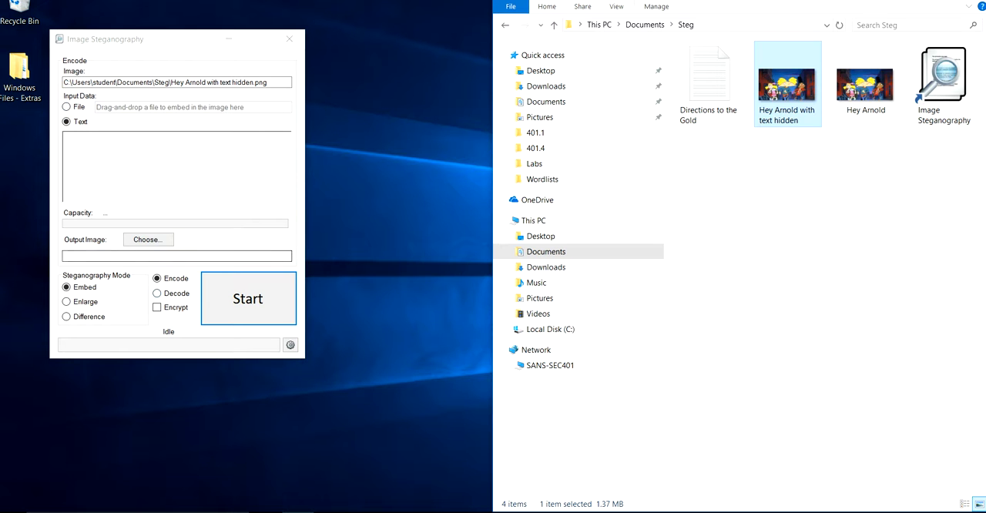
{"action": "left_click", "coordinate": [158, 293]}
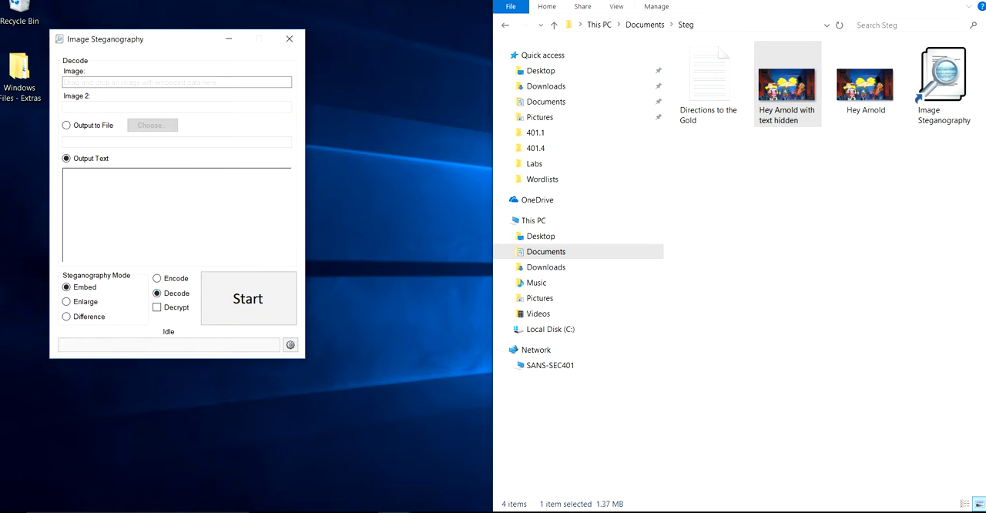
Decode the hidden message from "Hey Arnold with text hidden.png" as output text and close the program window.
{"action": "left_click", "coordinate": [248, 298]}
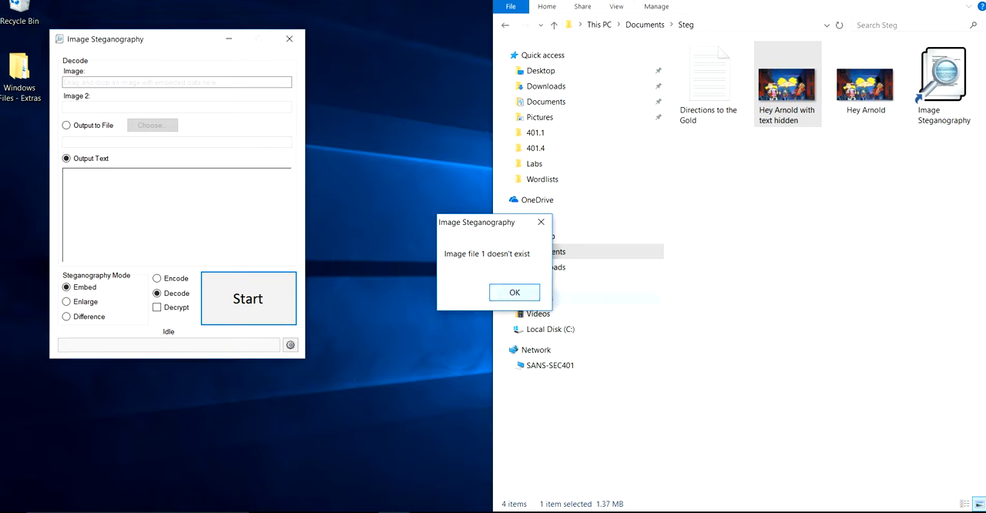
{"action": "left_click", "coordinate": [514, 291]}
{"action": "left_click_drag", "start_coordinate": [786, 86], "coordinate": [154, 83]}
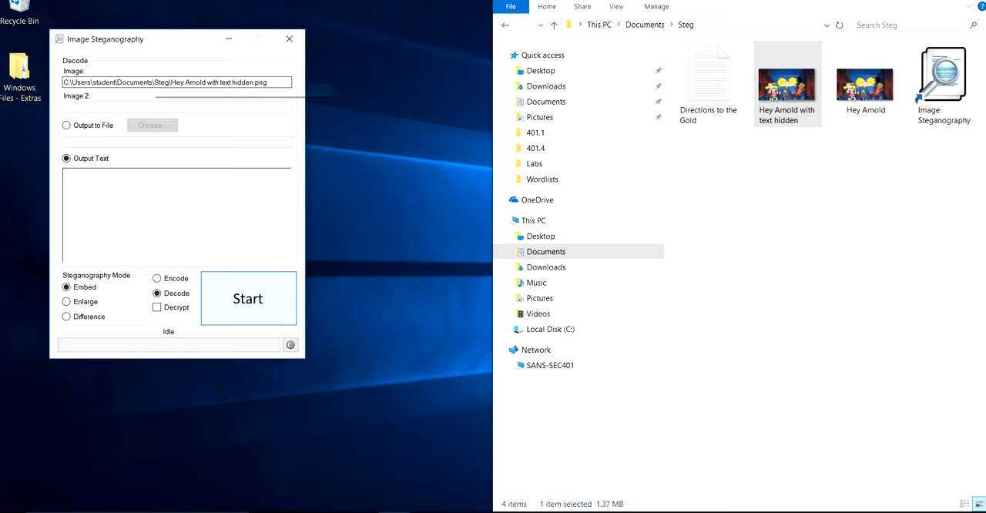
{"action": "left_click", "coordinate": [248, 299]}
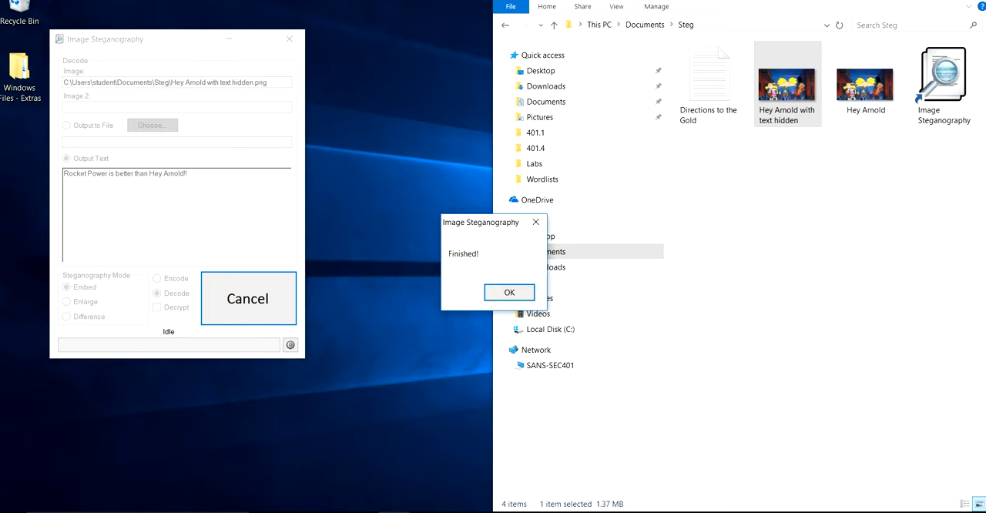
{"action": "key", "text": "Return"}
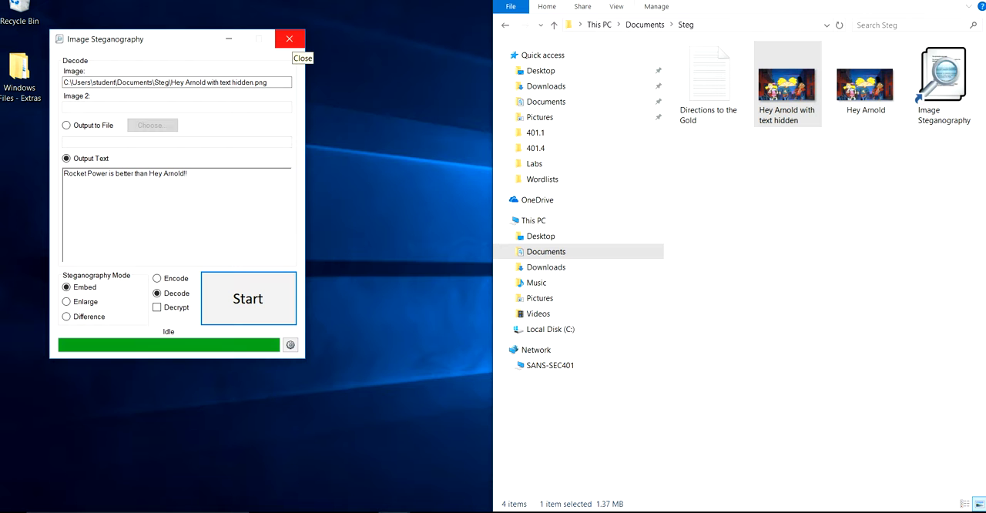
{"action": "left_click", "coordinate": [289, 38]}
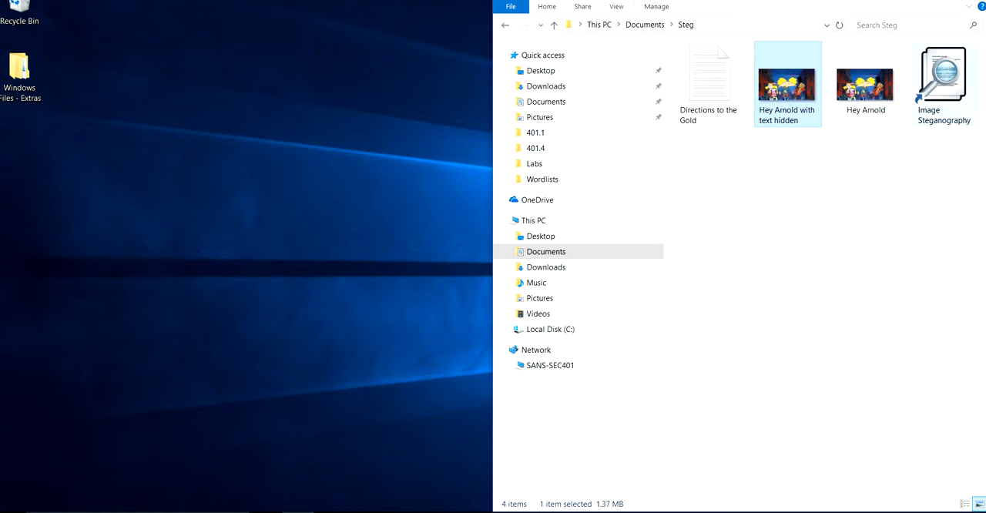
Reopen Image Steganography with Hey Arnold.jpg as the image and "Directions to the Gold.txt" as the file to embed.
{"action": "double_click", "coordinate": [943, 83]}
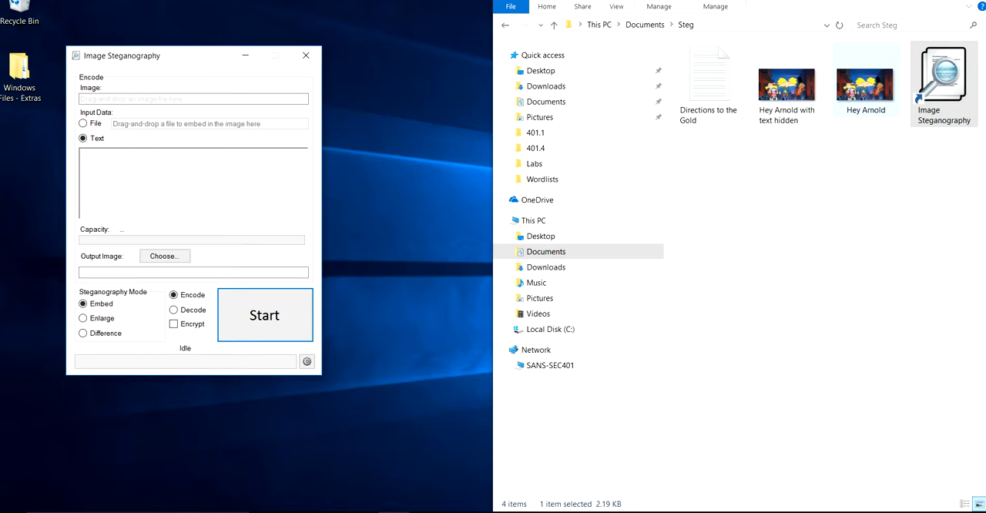
{"action": "left_click_drag", "start_coordinate": [865, 85], "coordinate": [183, 99]}
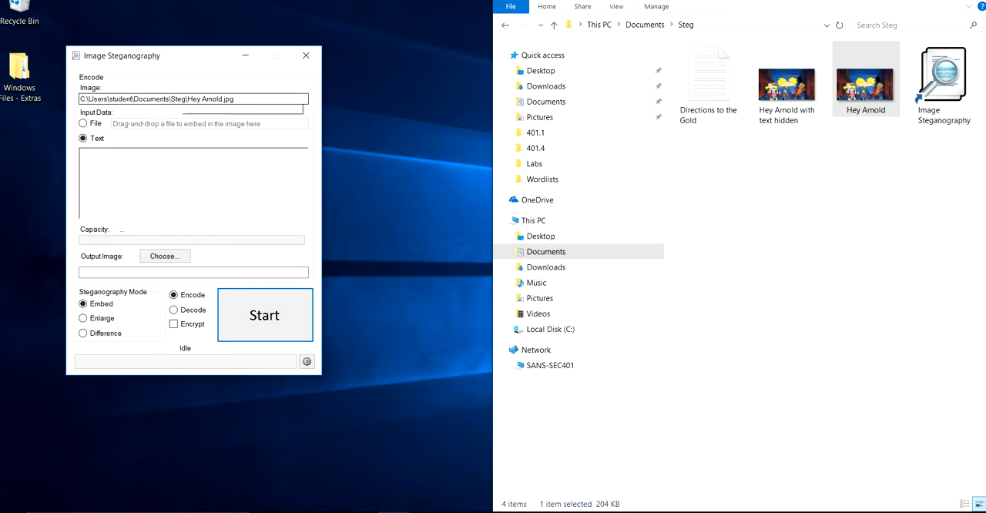
{"action": "left_click", "coordinate": [84, 123]}
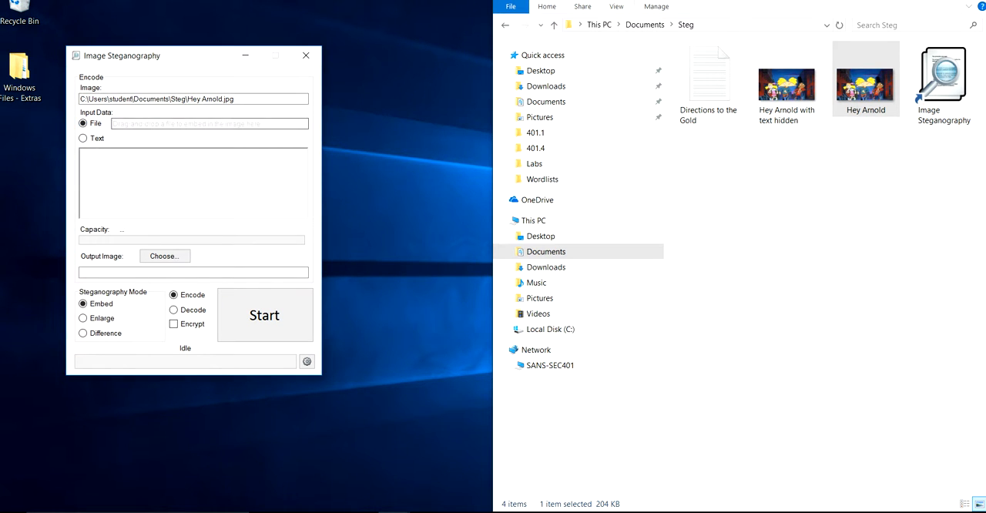
{"action": "left_click_drag", "start_coordinate": [708, 83], "coordinate": [262, 123]}
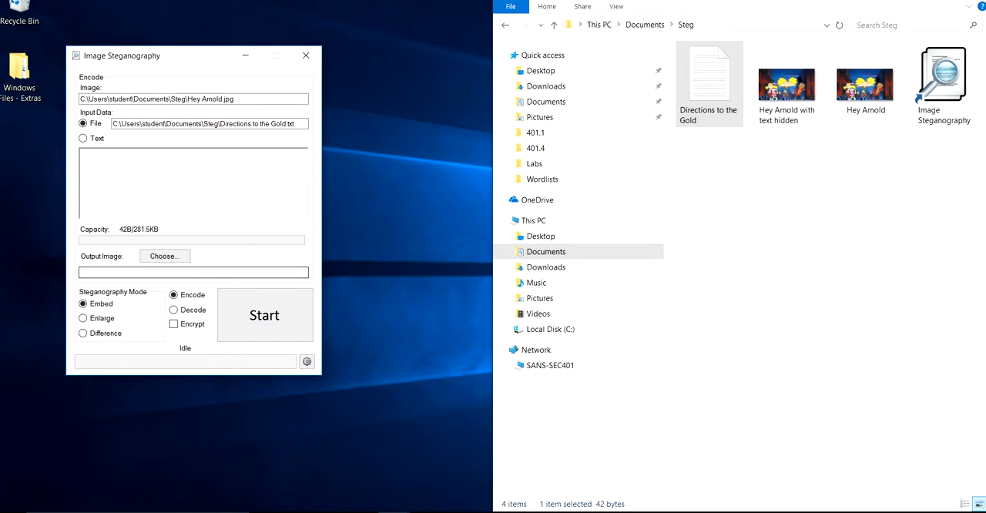
Set the output image to "Hey Arnold with document" as PNG in the Steg folder.
{"action": "left_click", "coordinate": [164, 255]}
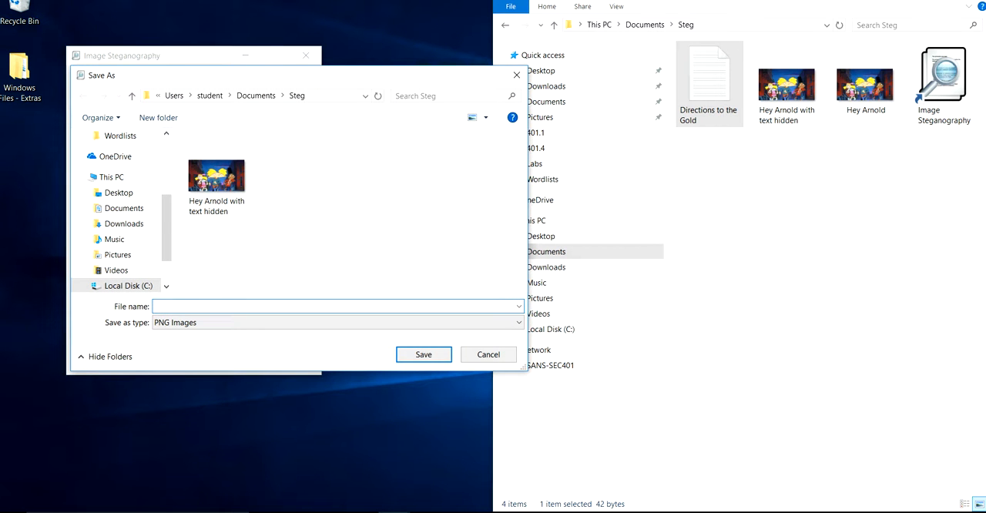
{"action": "type", "text": "Hey Arn"}
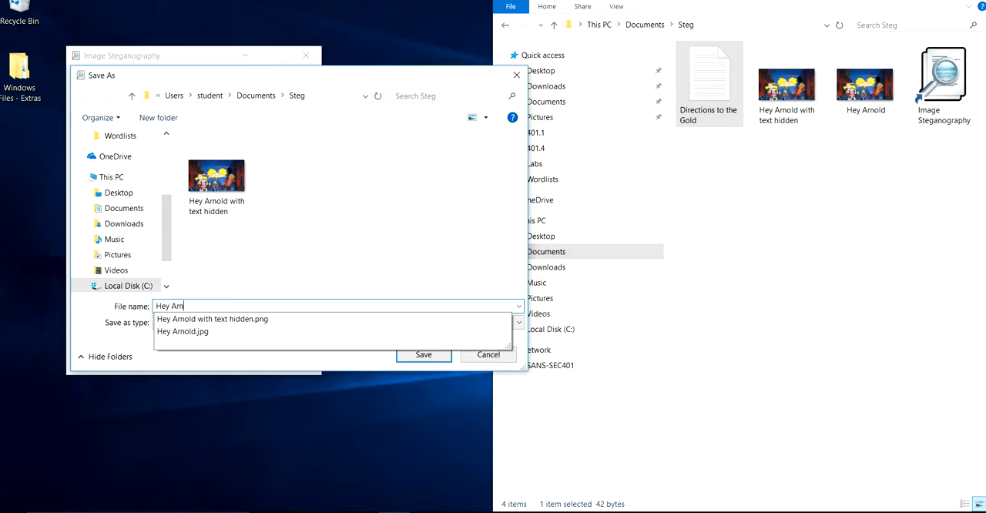
{"action": "type", "text": "old with t"}
{"action": "key", "text": "BackSpace"}
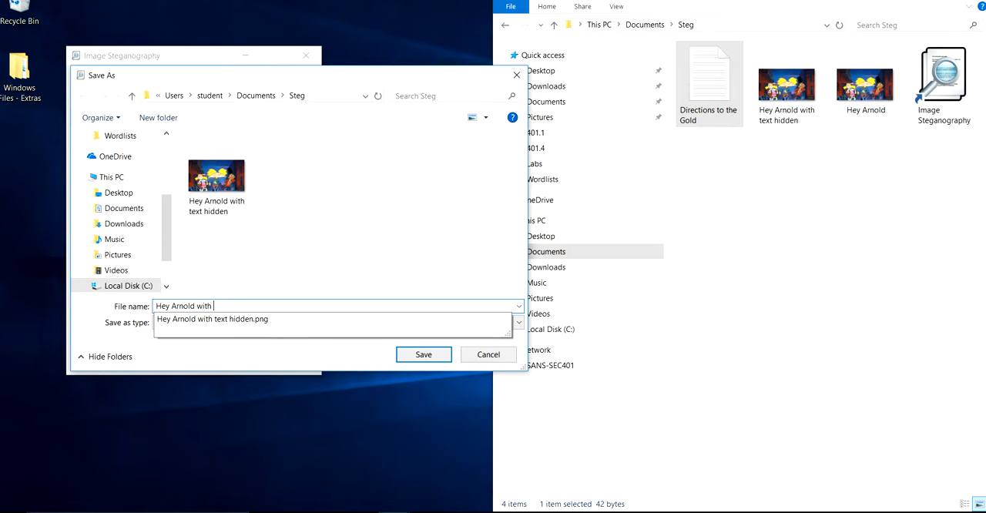
{"action": "type", "text": "document"}
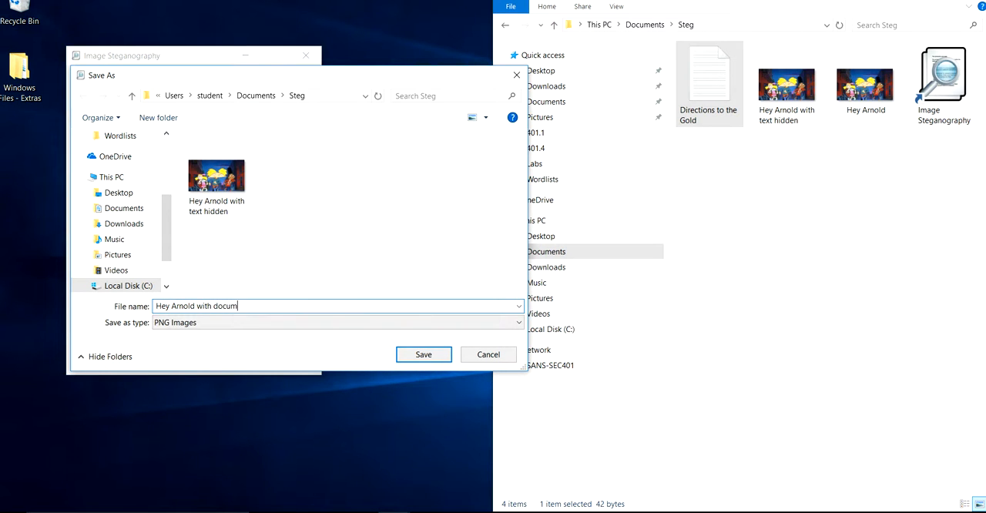
{"action": "key", "text": "Return"}
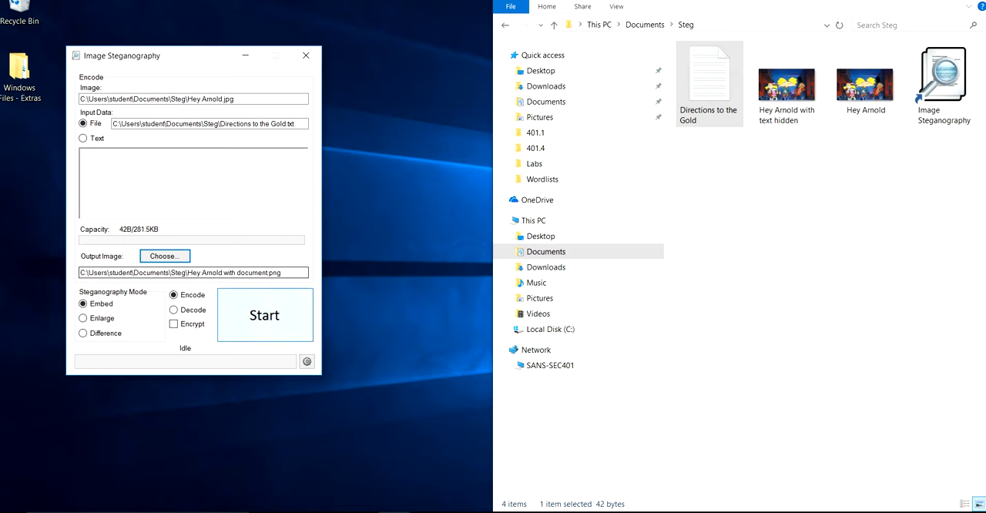
Encode the document into the image with encryption enabled, entering the encryption password, and close the program window.
{"action": "left_click", "coordinate": [173, 323]}
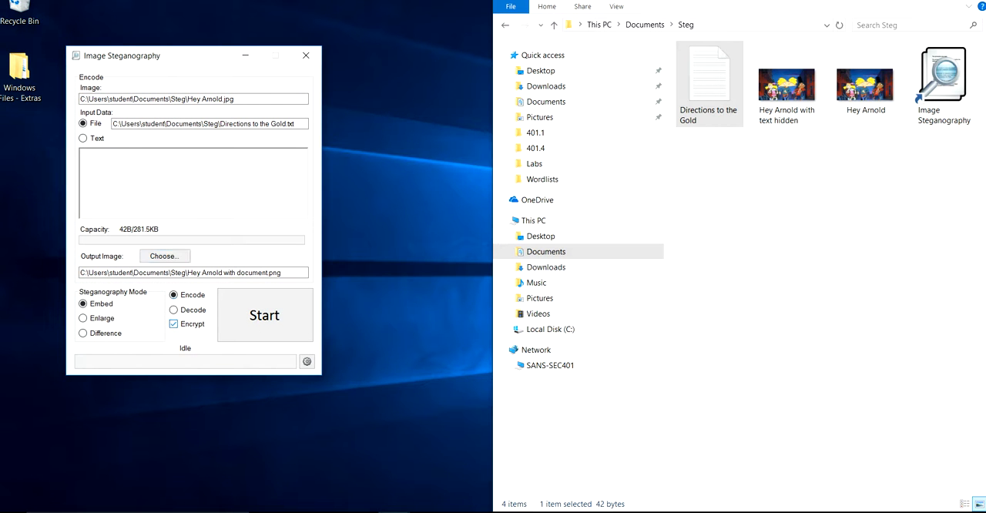
{"action": "left_click", "coordinate": [264, 315]}
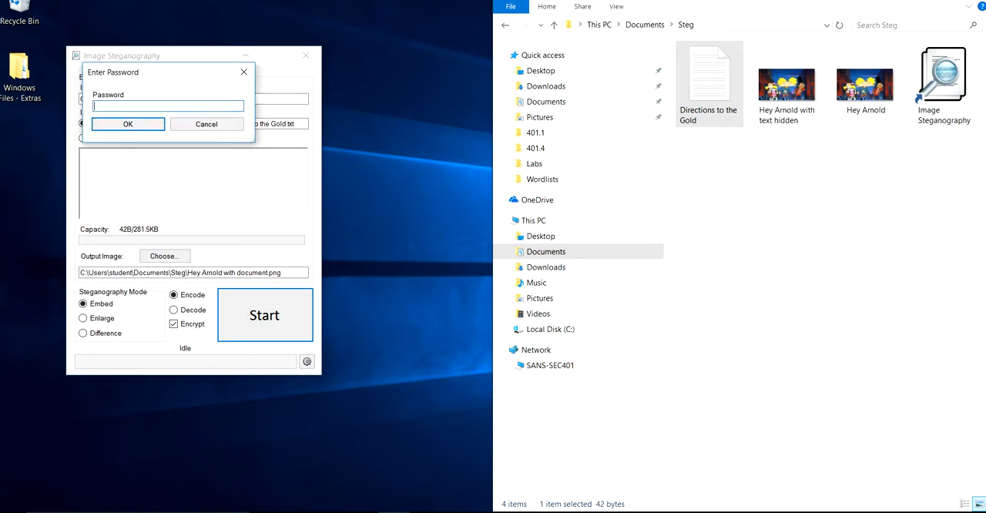
{"action": "type", "text": "******"}
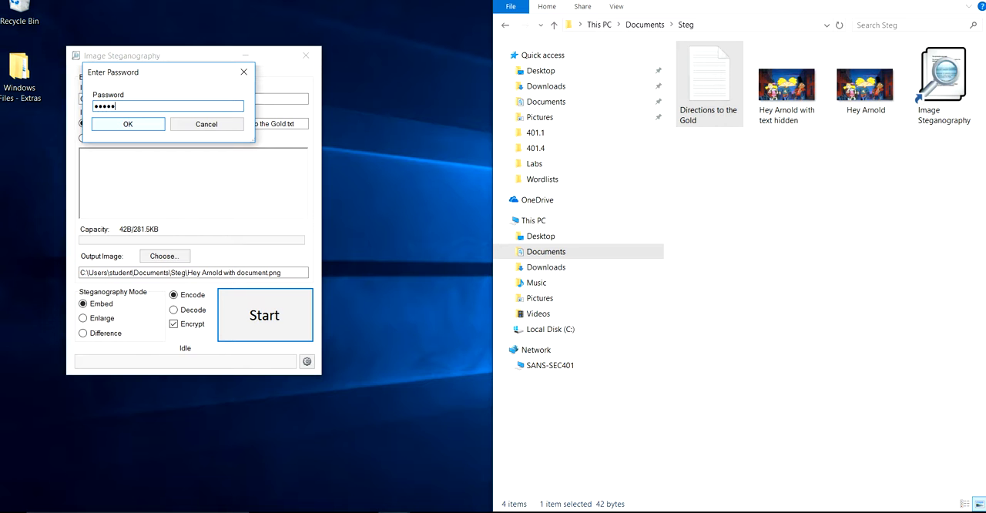
{"action": "key", "text": "Return"}
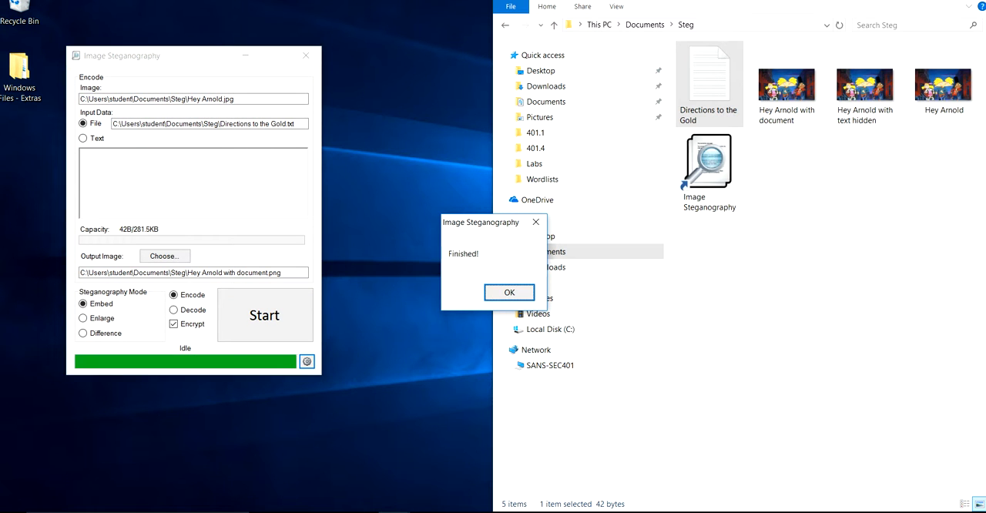
{"action": "key", "text": "Return"}
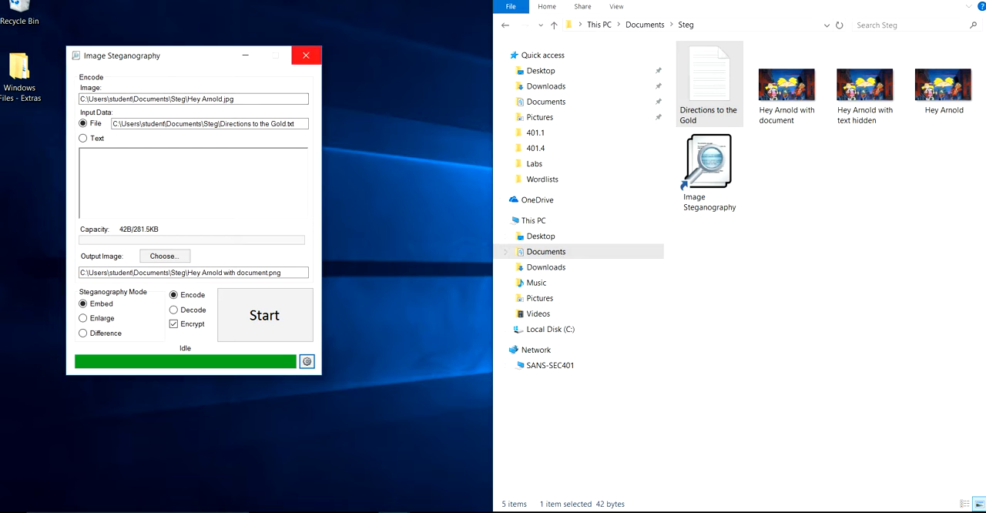
{"action": "left_click", "coordinate": [305, 55]}
View the "Hey Arnold with document" image in the photo viewer and close it.
{"action": "left_click", "coordinate": [785, 89]}
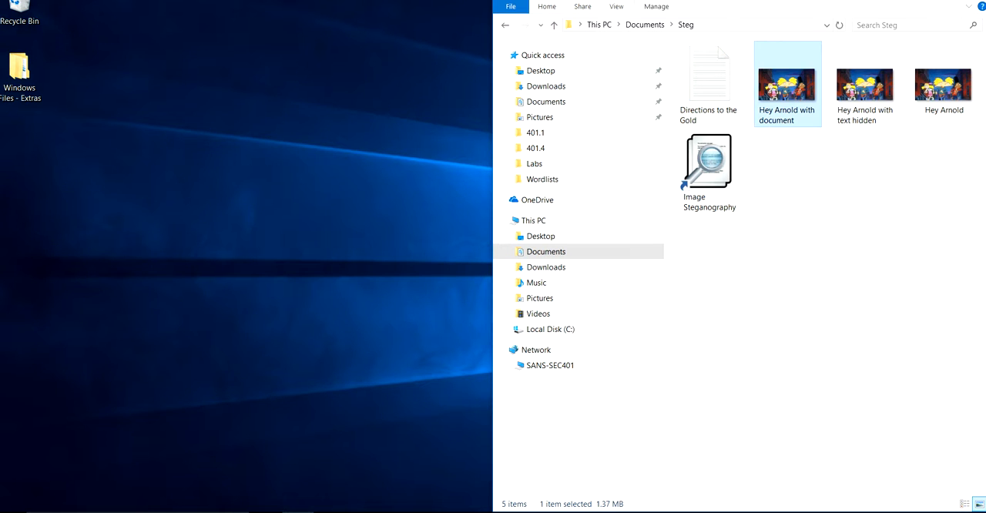
{"action": "double_click", "coordinate": [786, 89]}
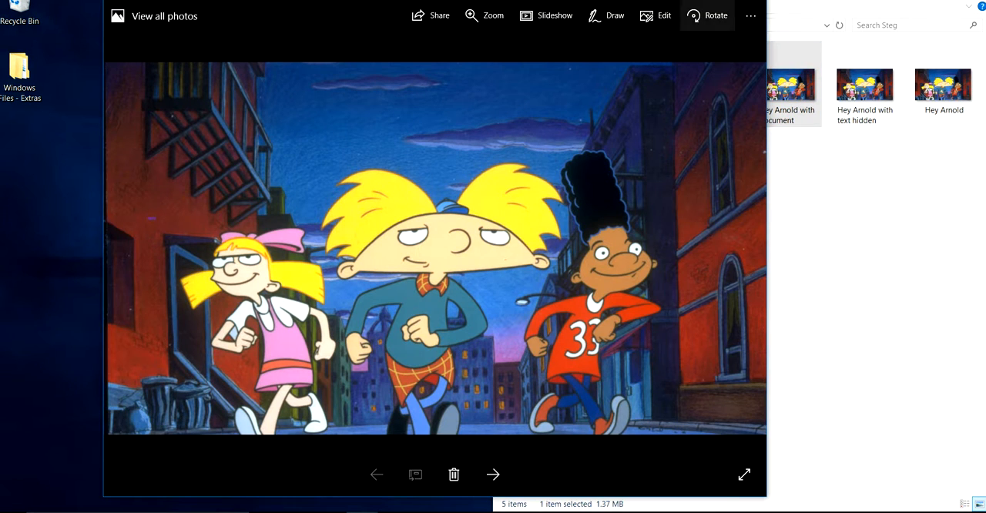
{"action": "left_click", "coordinate": [749, 2]}
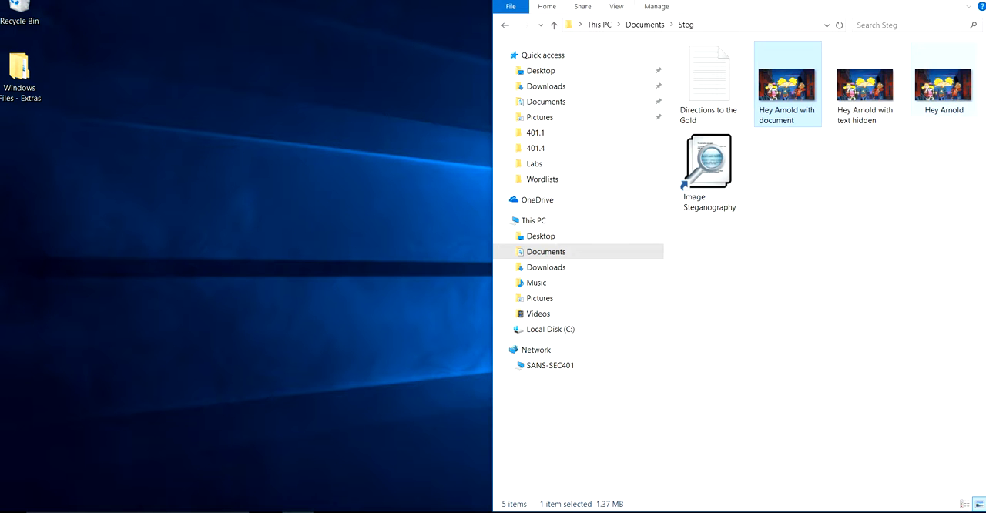
Compare the file properties of "Hey Arnold" and "Hey Arnold with document" side by side, and close both property windows.
{"action": "right_click", "coordinate": [943, 80]}
{"action": "left_click", "coordinate": [852, 384]}
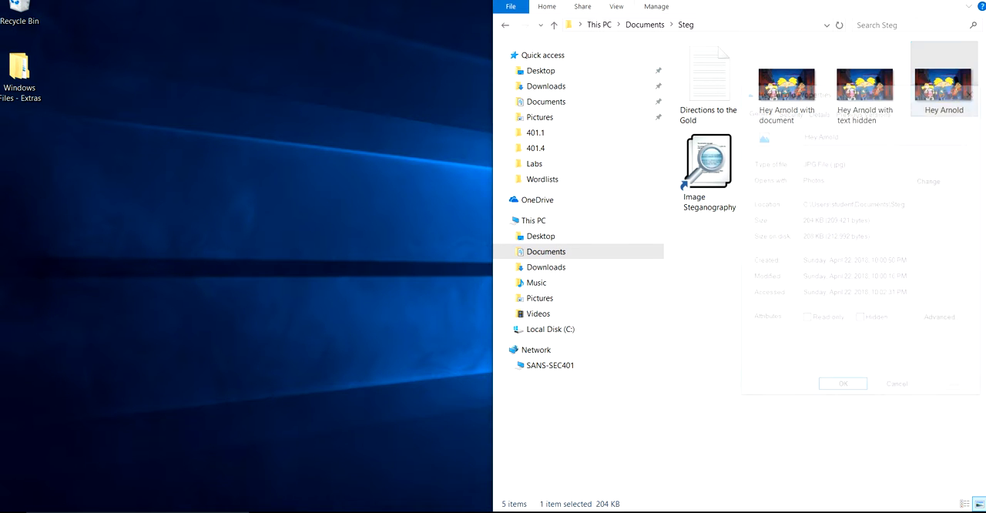
{"action": "right_click", "coordinate": [786, 73]}
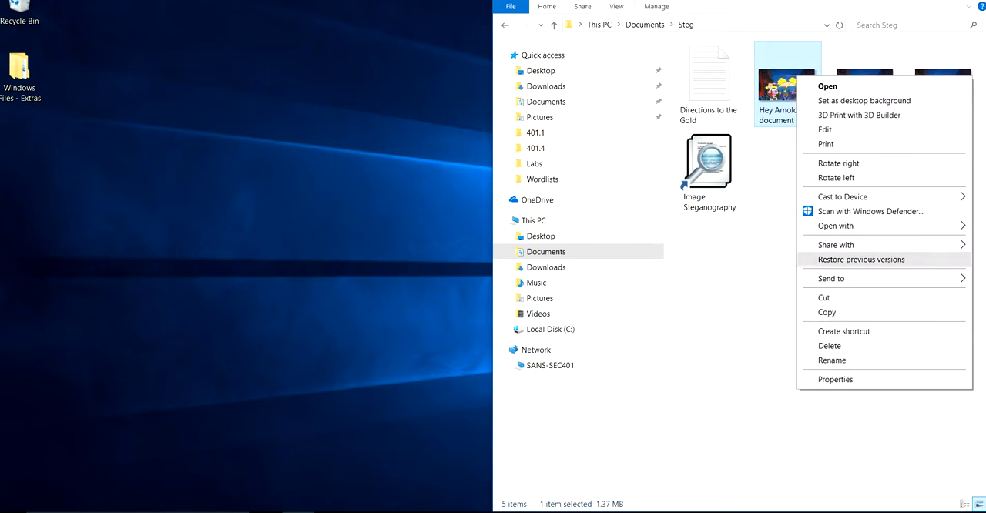
{"action": "left_click", "coordinate": [847, 378]}
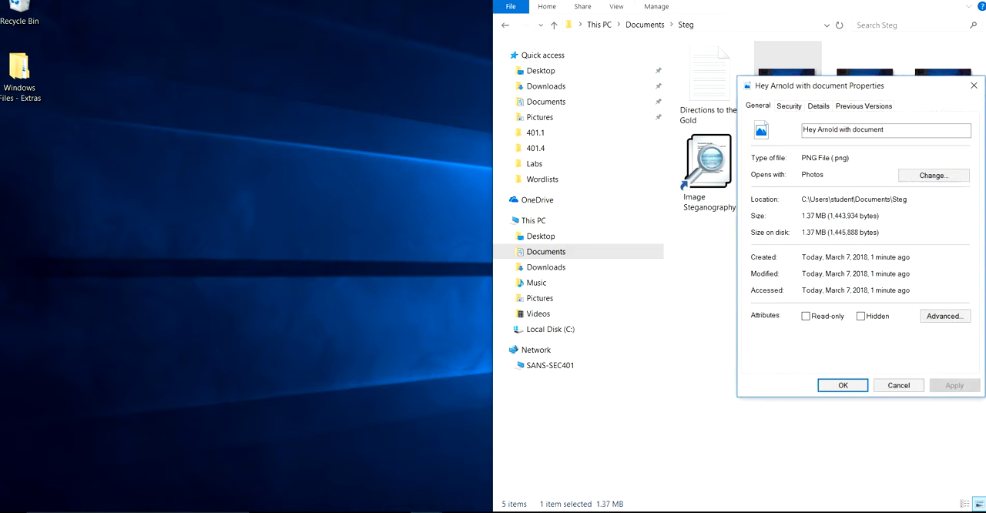
{"action": "left_click", "coordinate": [909, 0]}
{"action": "left_click_drag", "start_coordinate": [847, 86], "coordinate": [499, 69]}
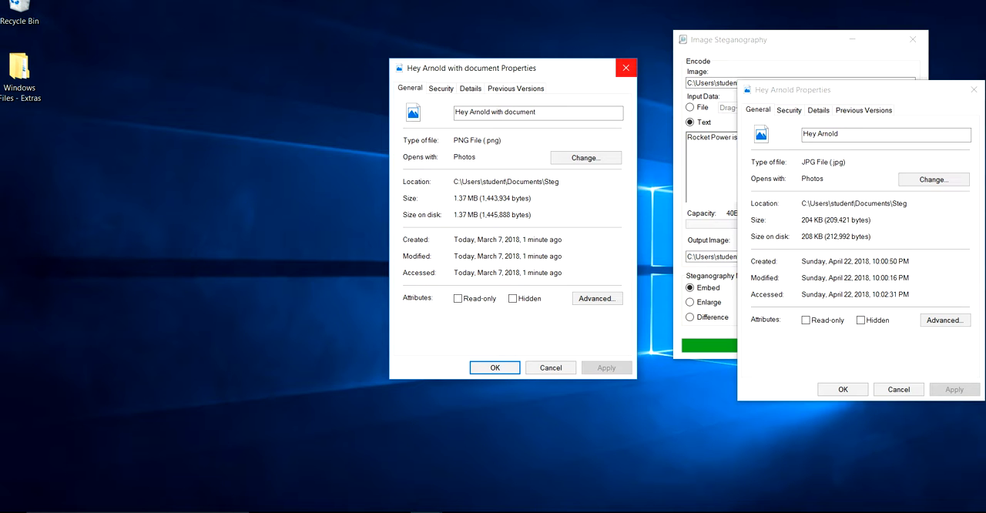
{"action": "left_click", "coordinate": [626, 68]}
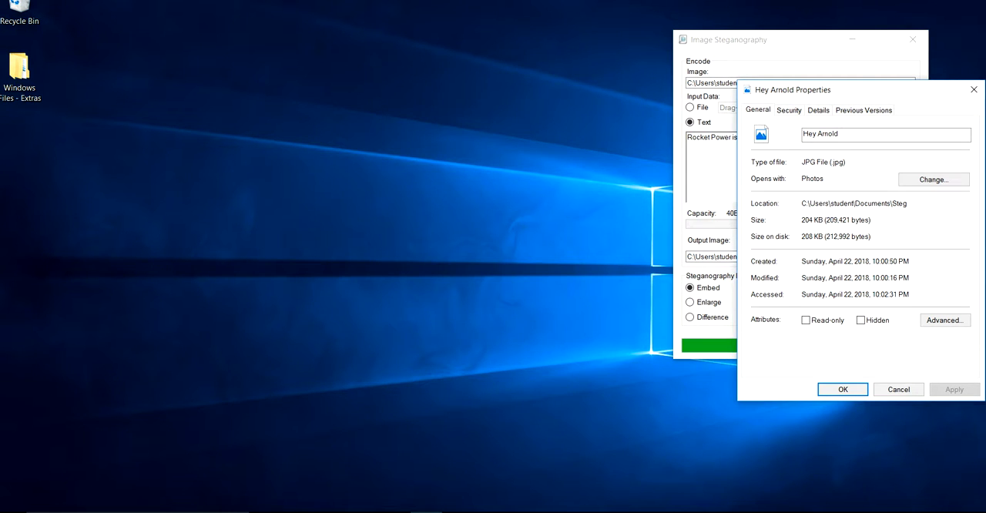
{"action": "left_click", "coordinate": [973, 89]}
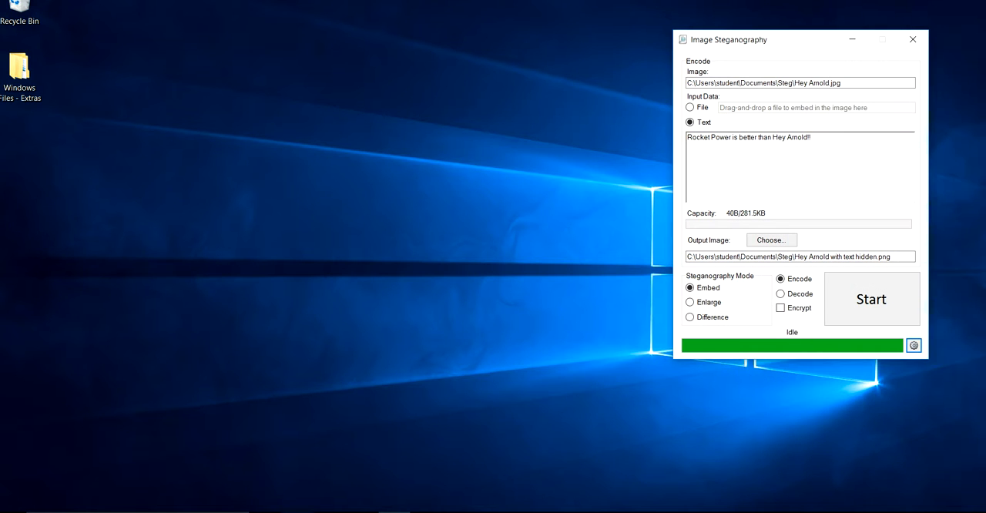
Move the Steg folder window aside and replace the old Image Steganography window with a new one beside it.
{"action": "left_click", "coordinate": [298, 512]}
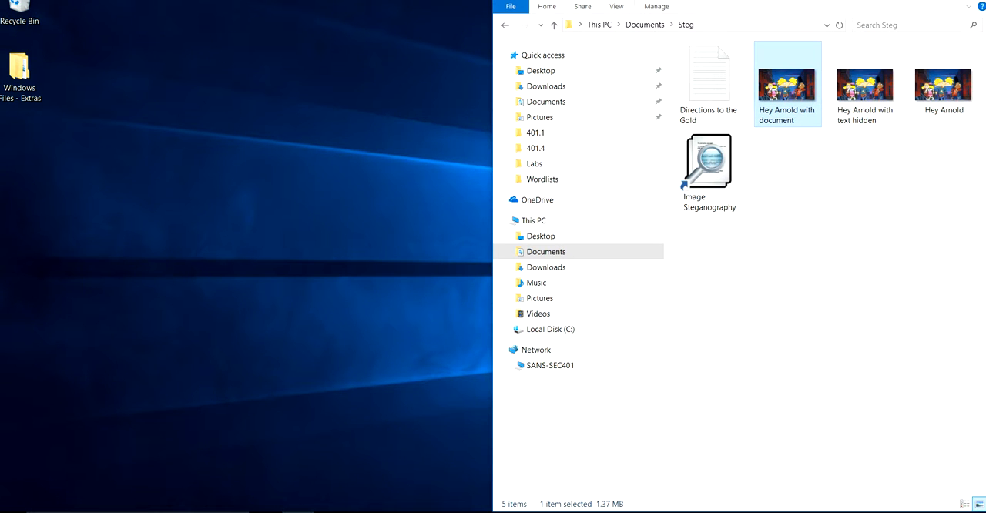
{"action": "left_click_drag", "start_coordinate": [740, 1], "coordinate": [289, 1]}
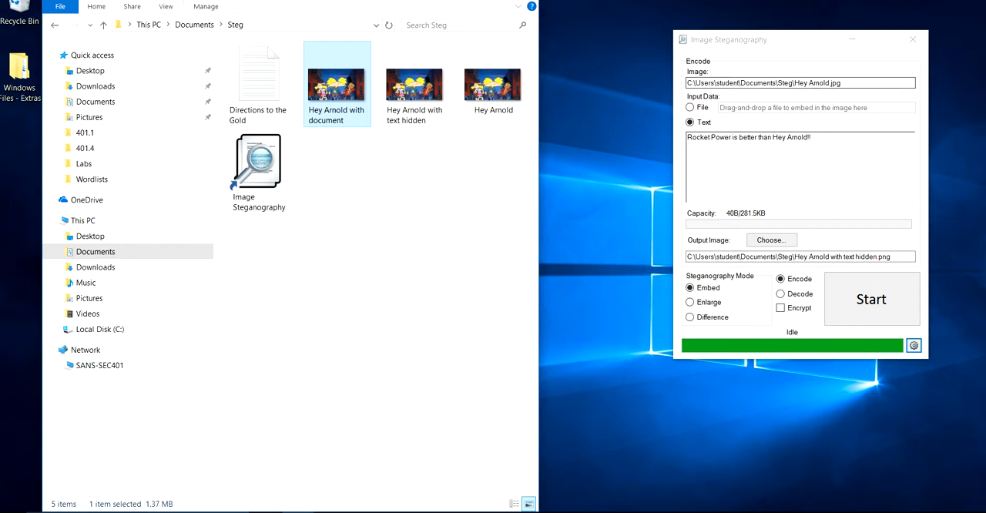
{"action": "left_click", "coordinate": [913, 39]}
{"action": "double_click", "coordinate": [259, 166]}
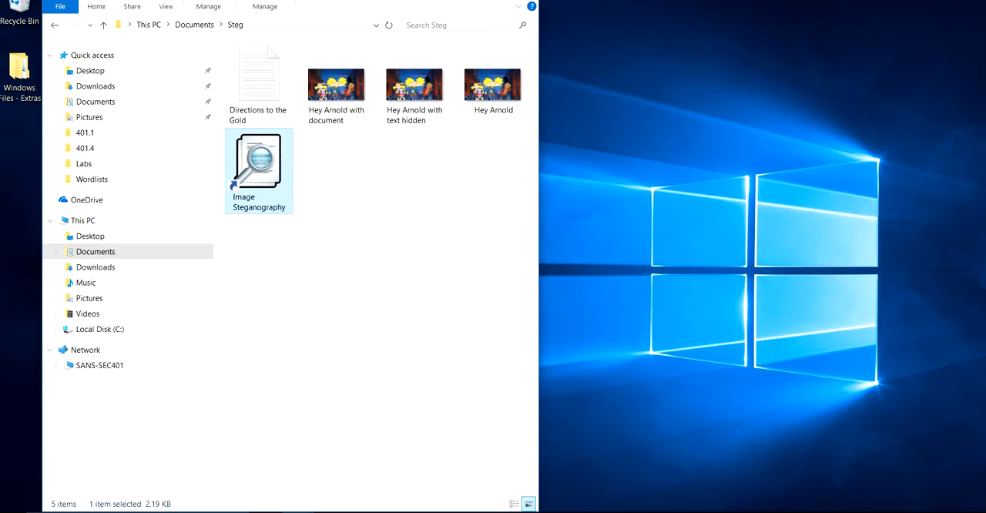
{"action": "left_click_drag", "start_coordinate": [213, 91], "coordinate": [749, 57]}
Set up Decode mode with "Hey Arnold with document.png" as the image and the result output to a file.
{"action": "left_click_drag", "start_coordinate": [337, 86], "coordinate": [686, 96]}
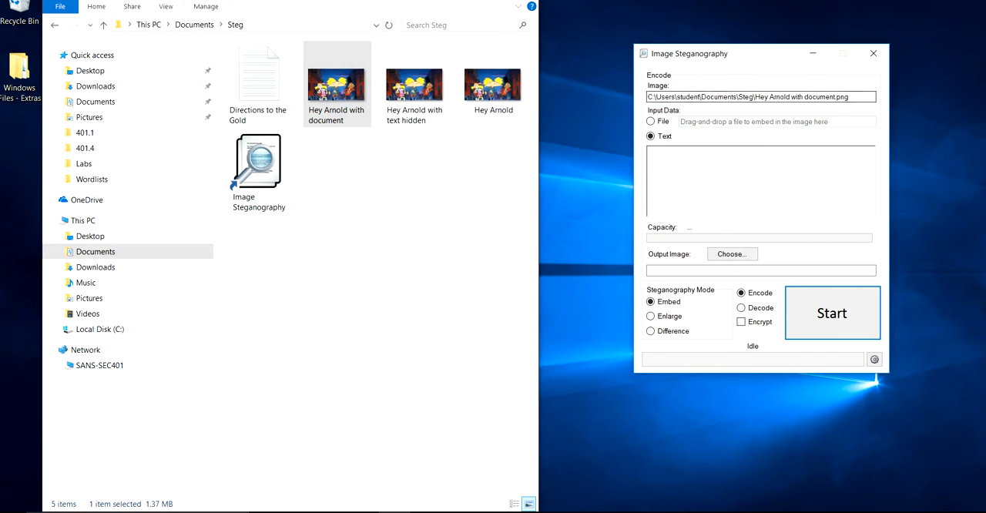
{"action": "left_click", "coordinate": [741, 307]}
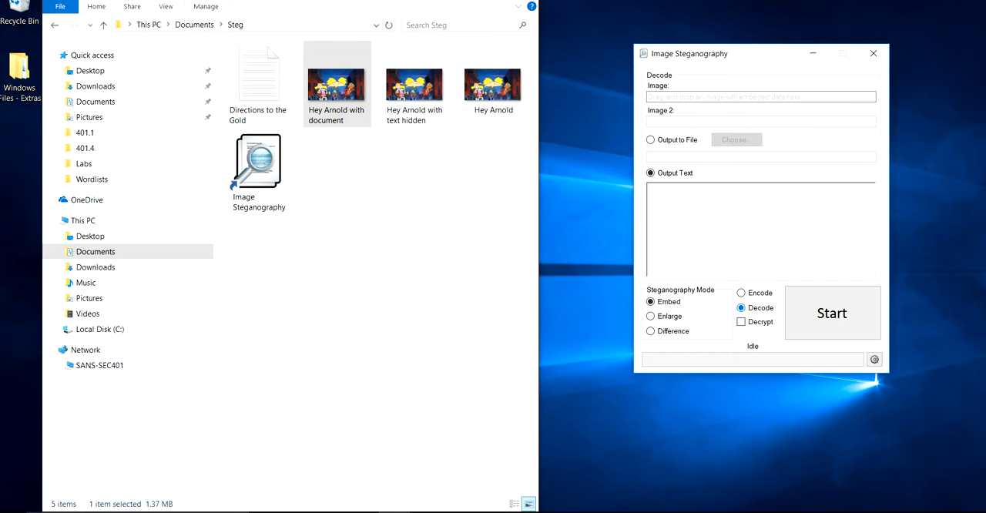
{"action": "left_click_drag", "start_coordinate": [337, 86], "coordinate": [677, 97]}
{"action": "left_click", "coordinate": [650, 140]}
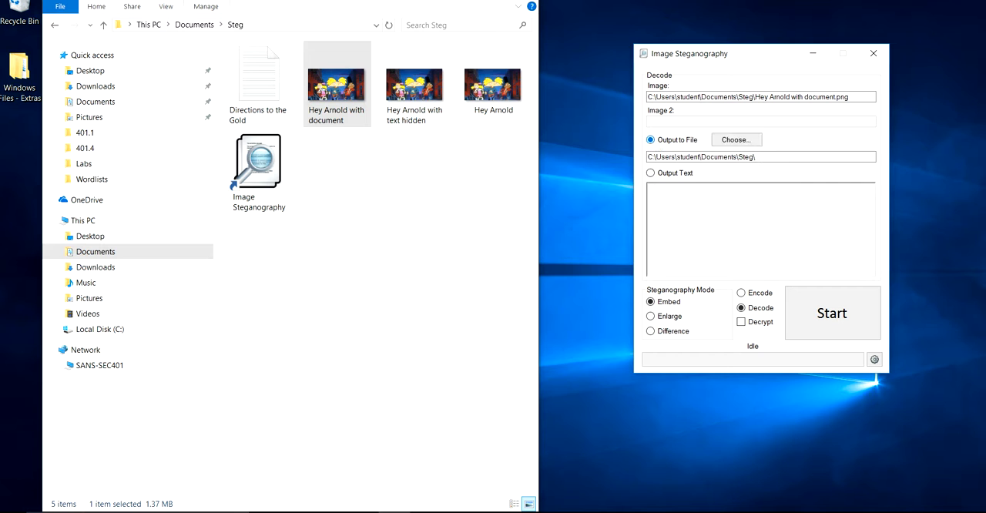
Name the decoded output file "HeyArnoldwithDocumenddecrypted" in the Steg folder path.
{"action": "left_click", "coordinate": [772, 157]}
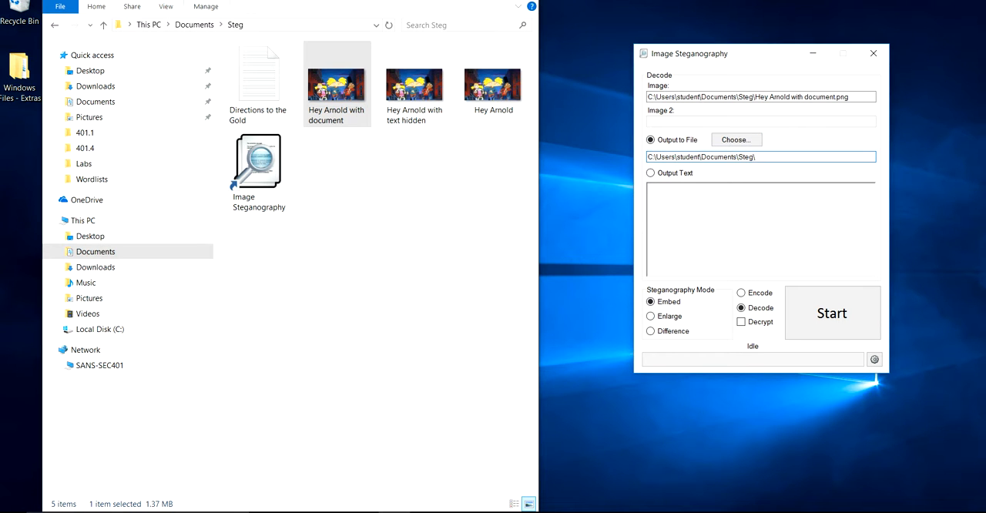
{"action": "type", "text": "HeyArnoldwithDocumen"}
{"action": "type", "text": "ddecrypted"}
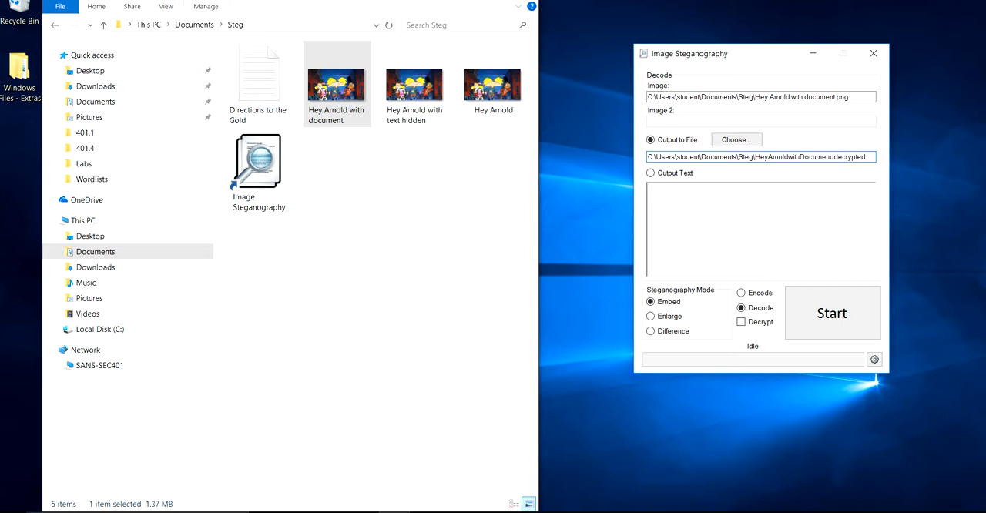
Decode the image with decryption enabled, entering the decryption password, and dismiss the completion message.
{"action": "left_click", "coordinate": [741, 322]}
{"action": "left_click", "coordinate": [832, 313]}
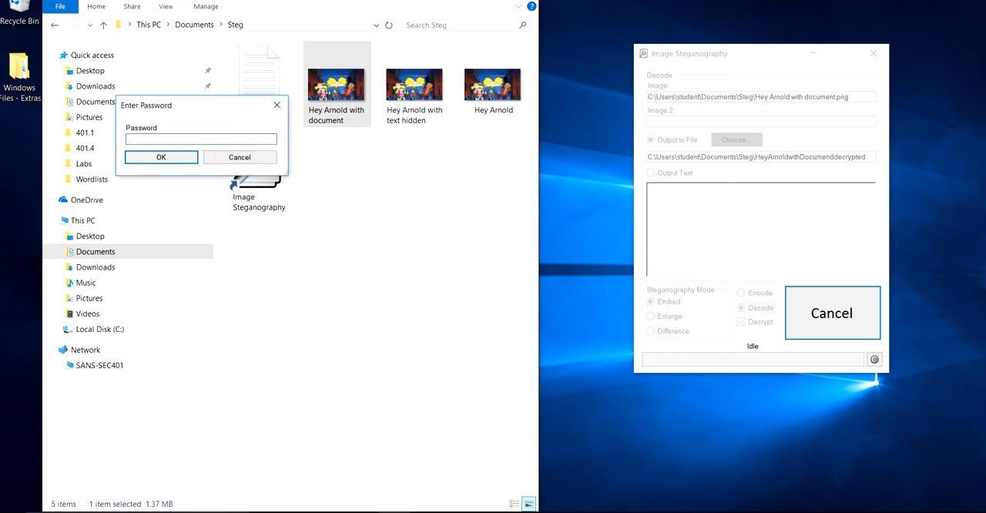
{"action": "type", "text": "sec401"}
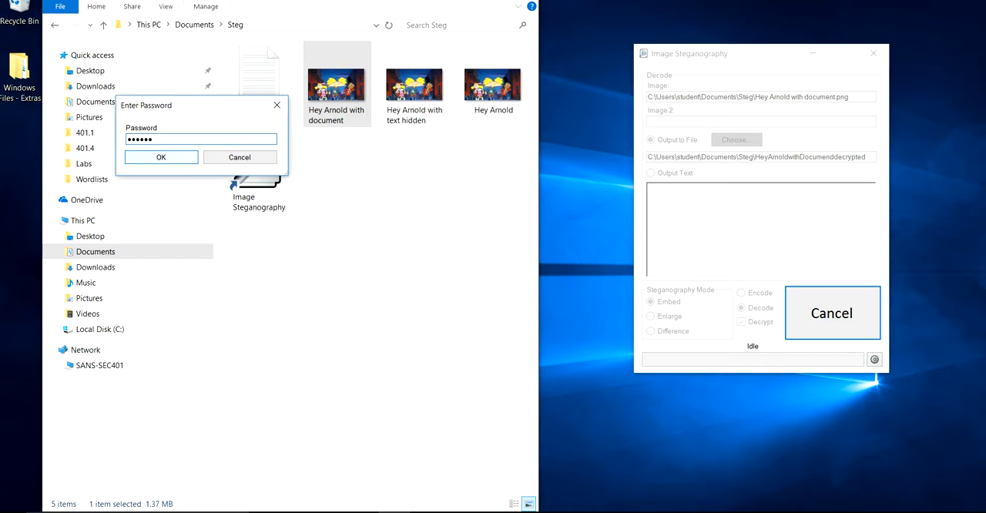
{"action": "key", "text": "Return"}
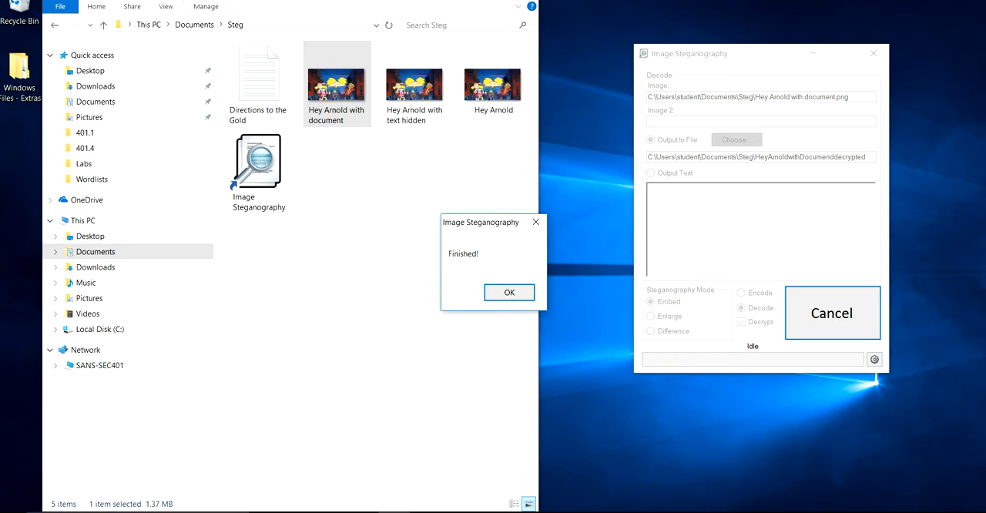
{"action": "key", "text": "Return"}
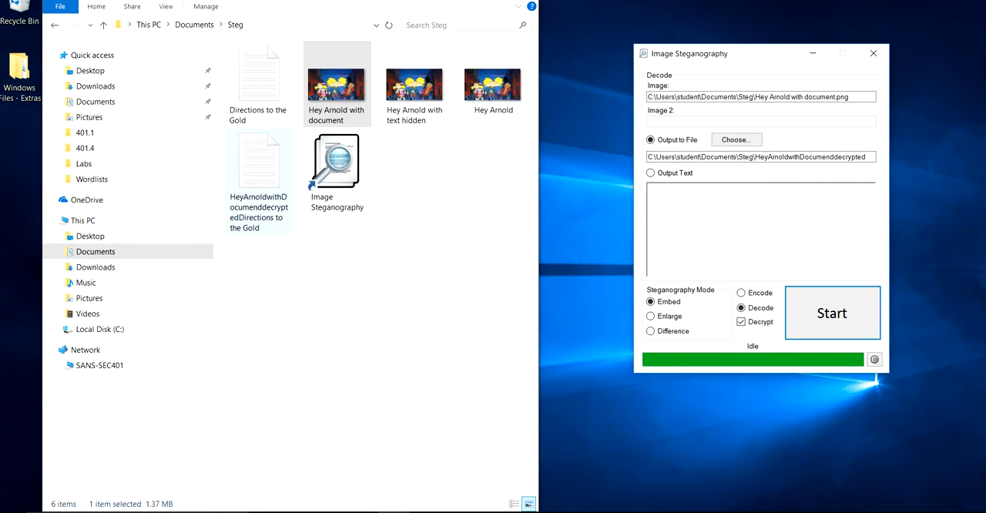
Open the extracted "Directions to the Gold" text file, read its directions line, and close it.
{"action": "double_click", "coordinate": [259, 173]}
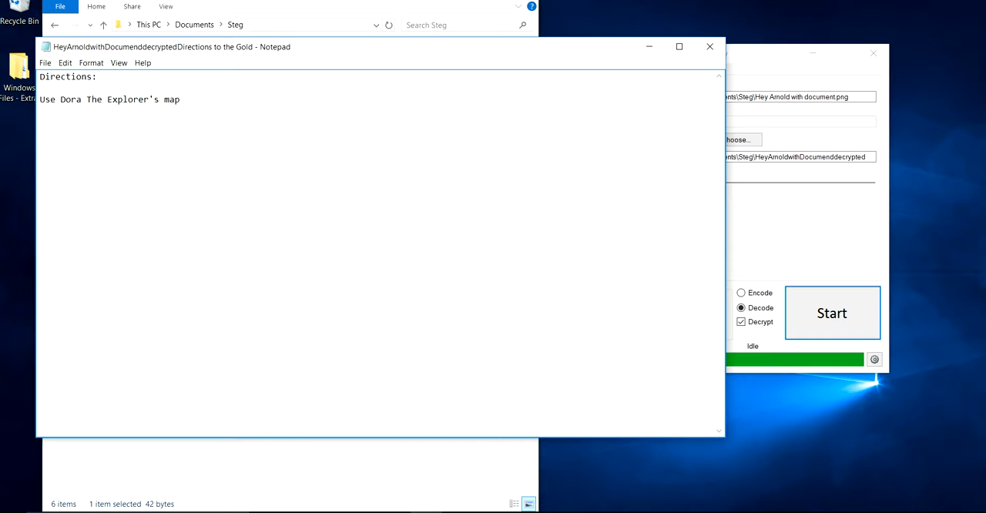
{"action": "left_click_drag", "start_coordinate": [44, 100], "coordinate": [180, 100]}
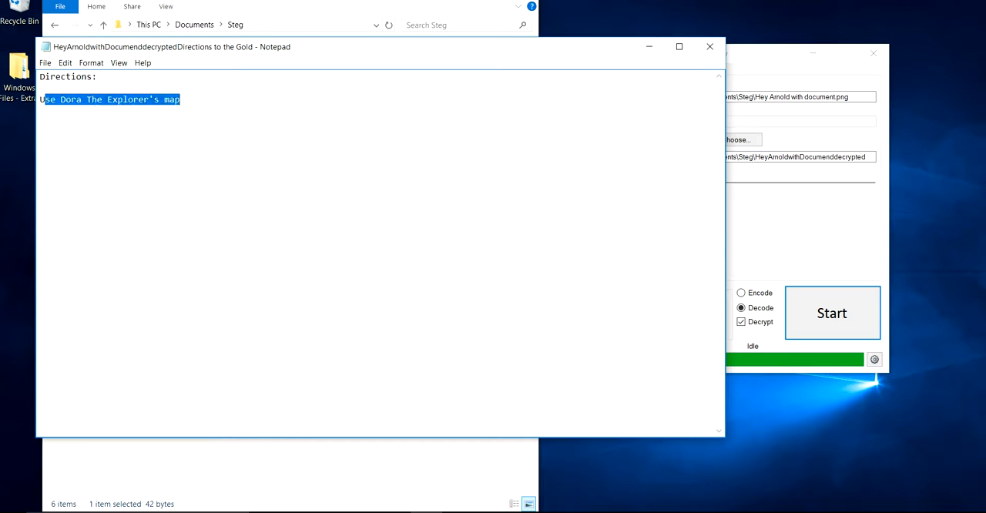
{"action": "left_click", "coordinate": [41, 88]}
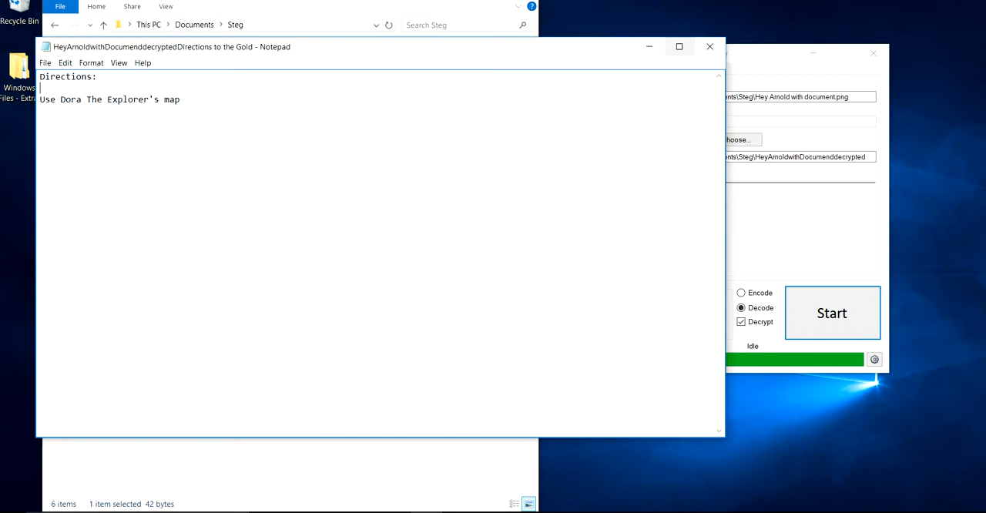
{"action": "left_click", "coordinate": [709, 46]}
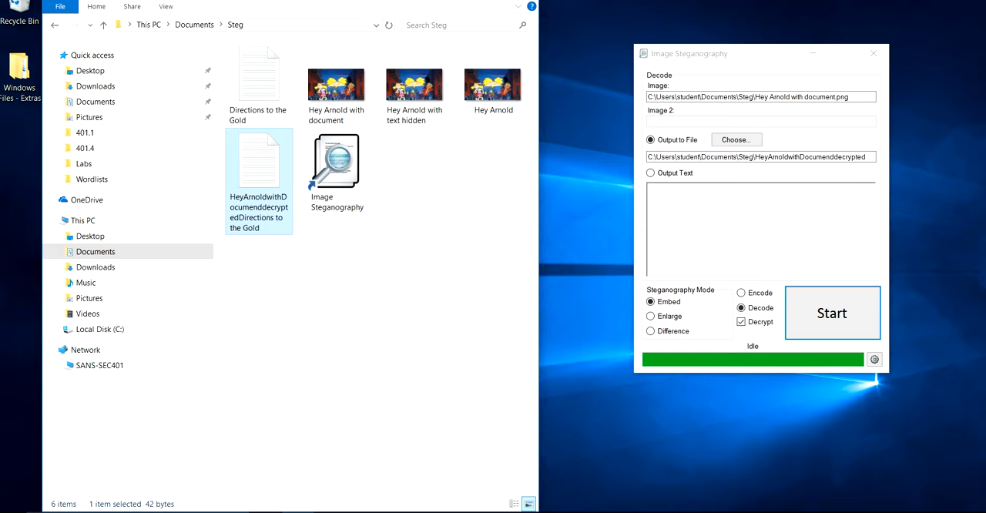